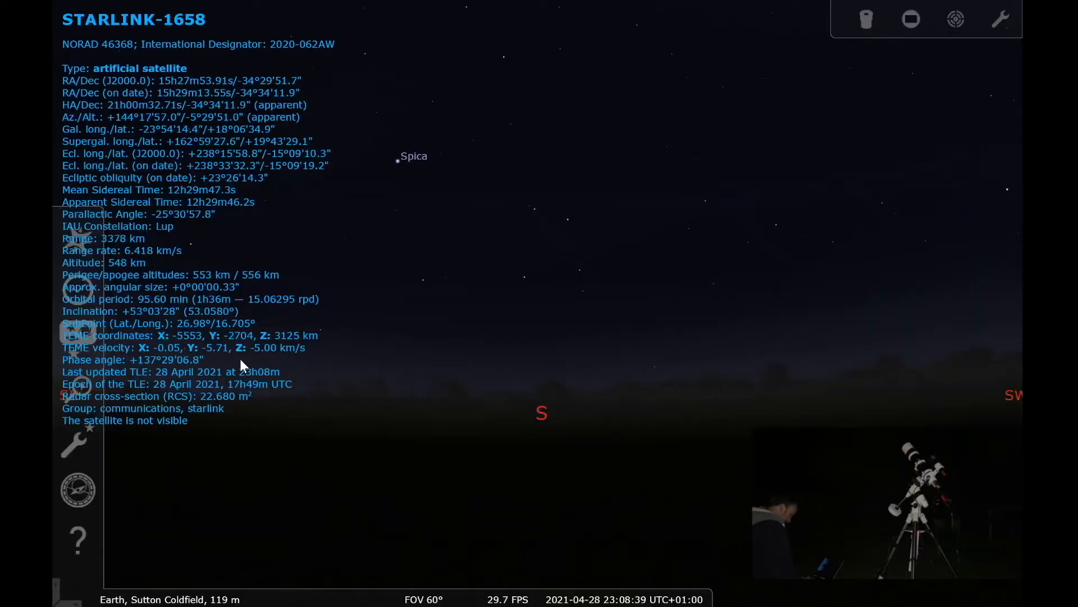
- Clear the satellite selection and open the telescope list of the Telescope Control plug-in
right_click(192, 379)
click(76, 436)
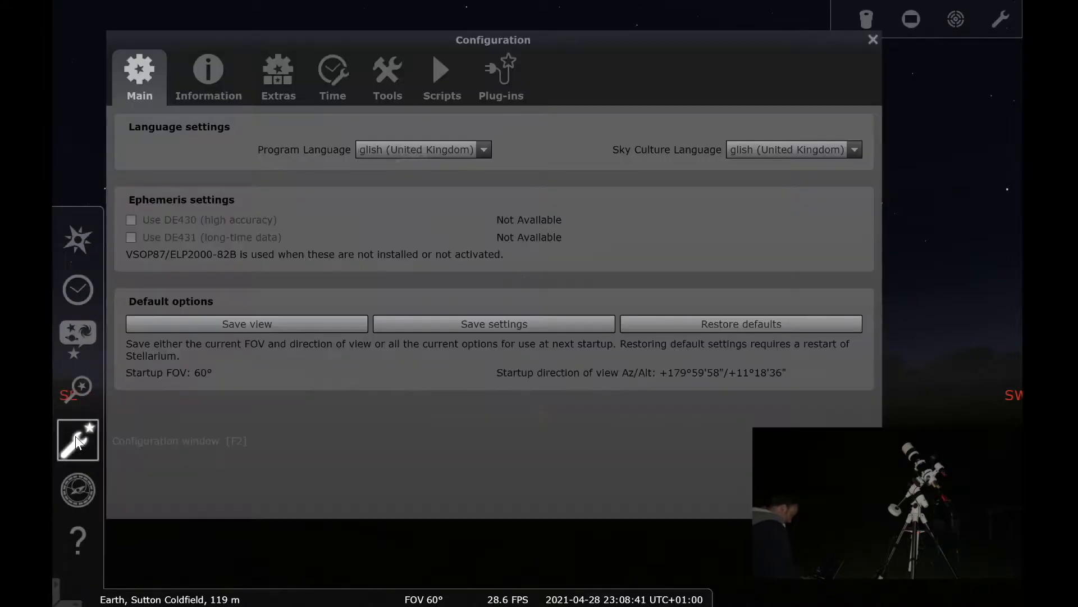
click(502, 69)
scroll(144, 392, down, 1)
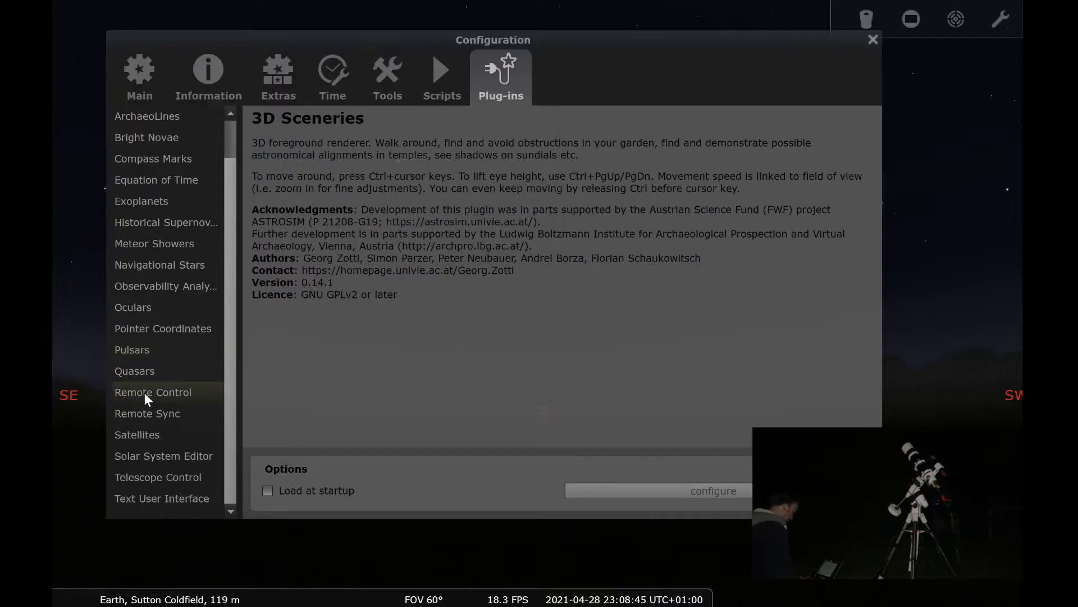
click(170, 477)
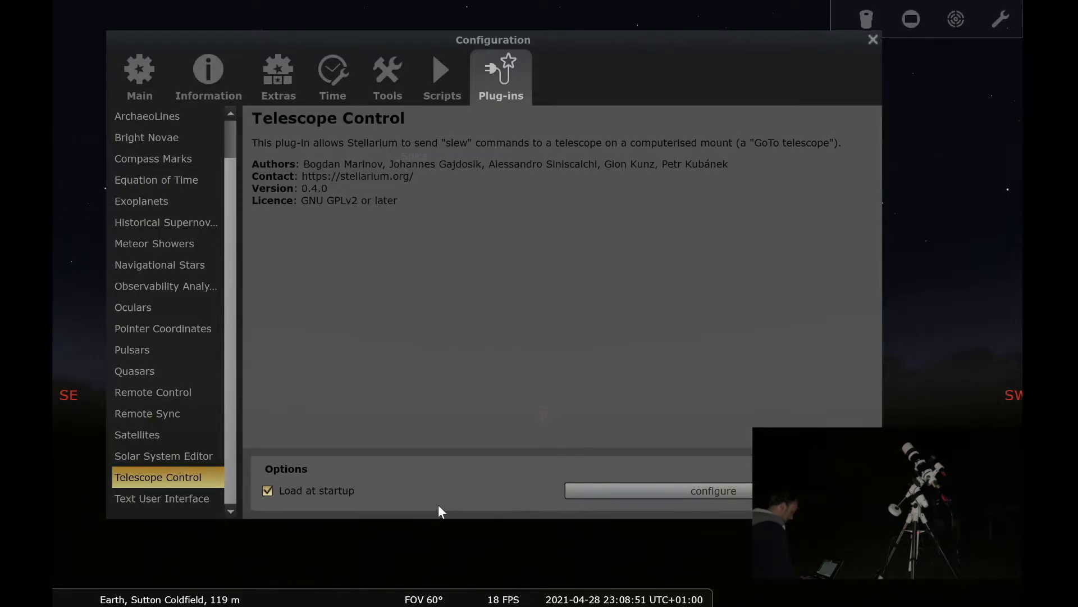
click(715, 488)
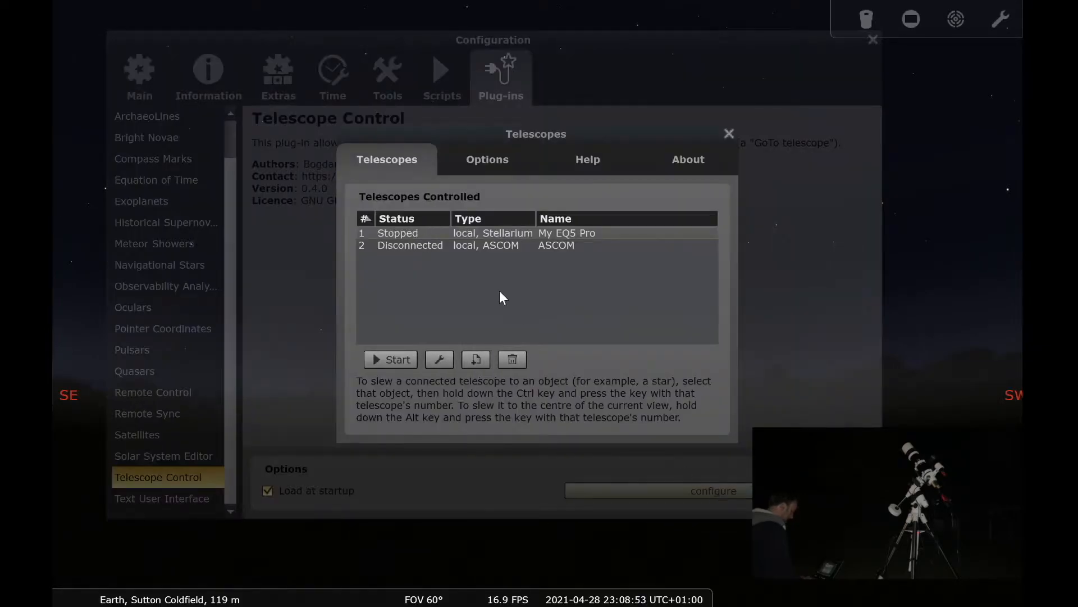
- Connect the ASCOM telescope and close the telescope and configuration windows
click(417, 246)
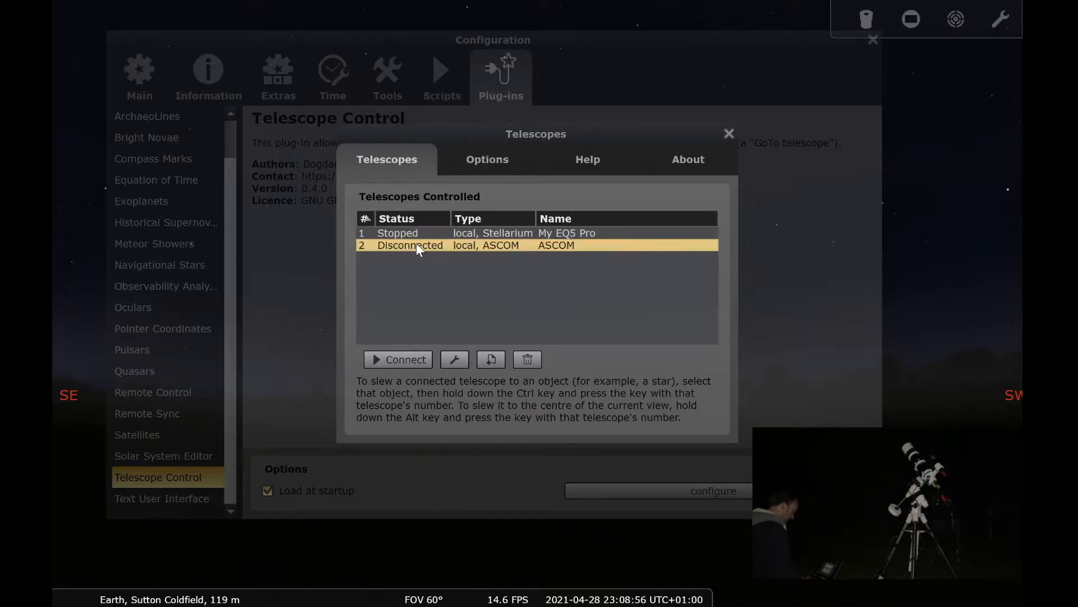
click(406, 360)
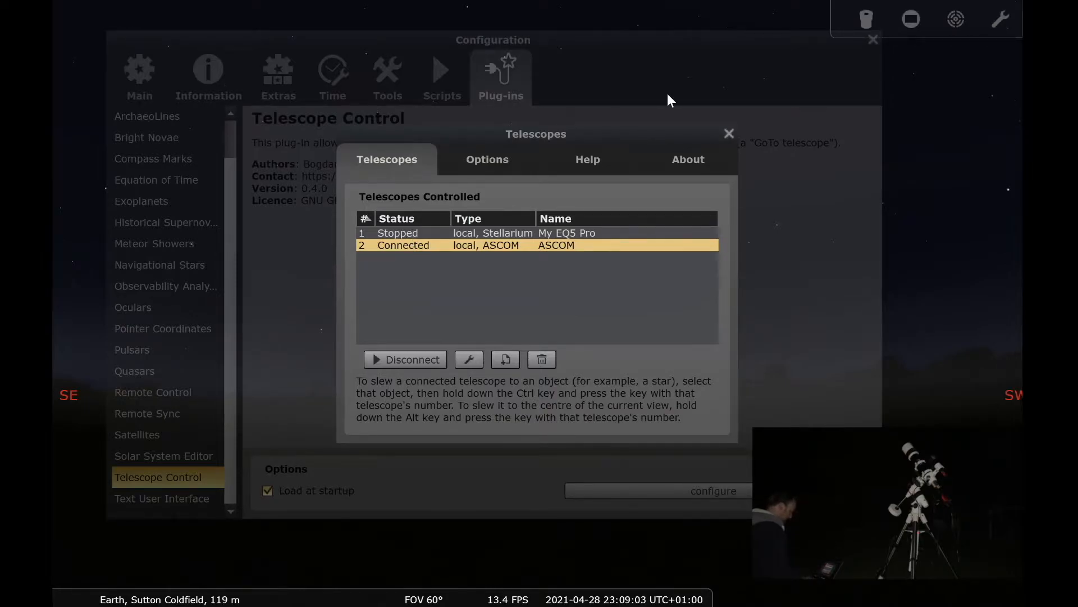
click(728, 134)
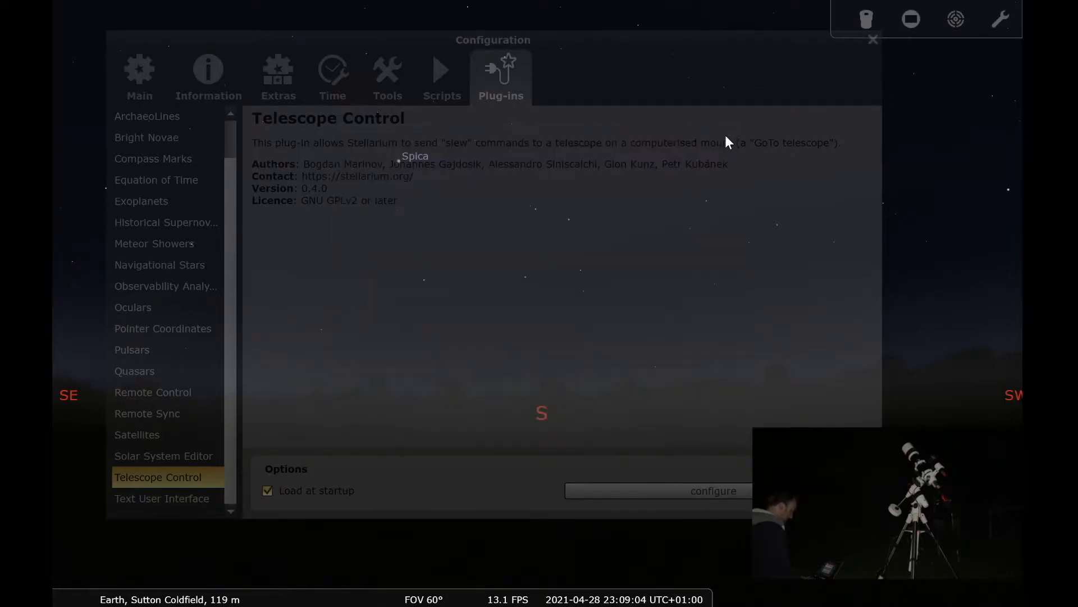
click(874, 40)
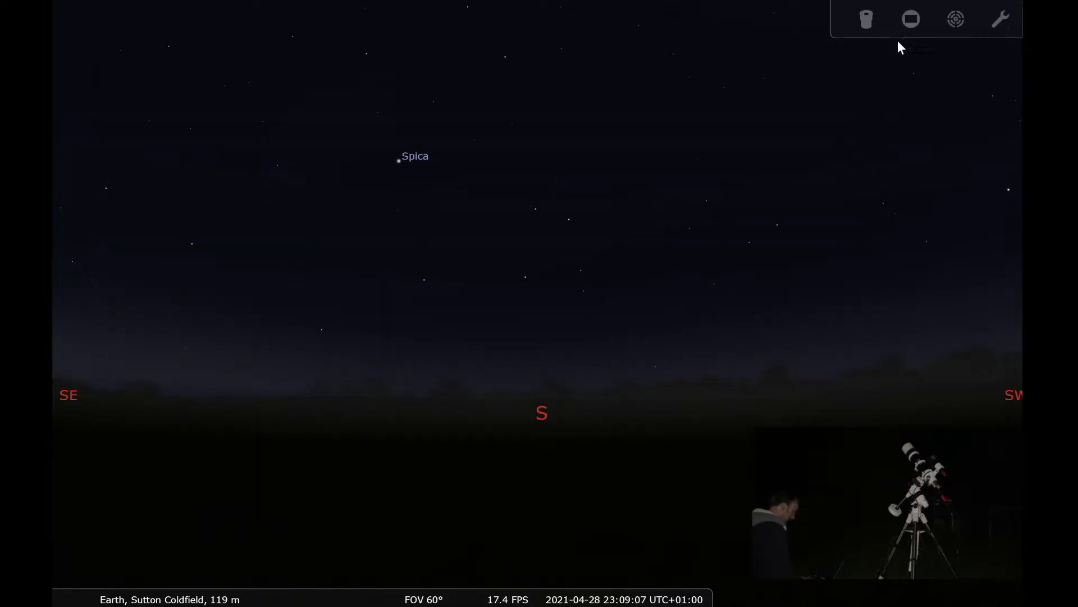
click(912, 19)
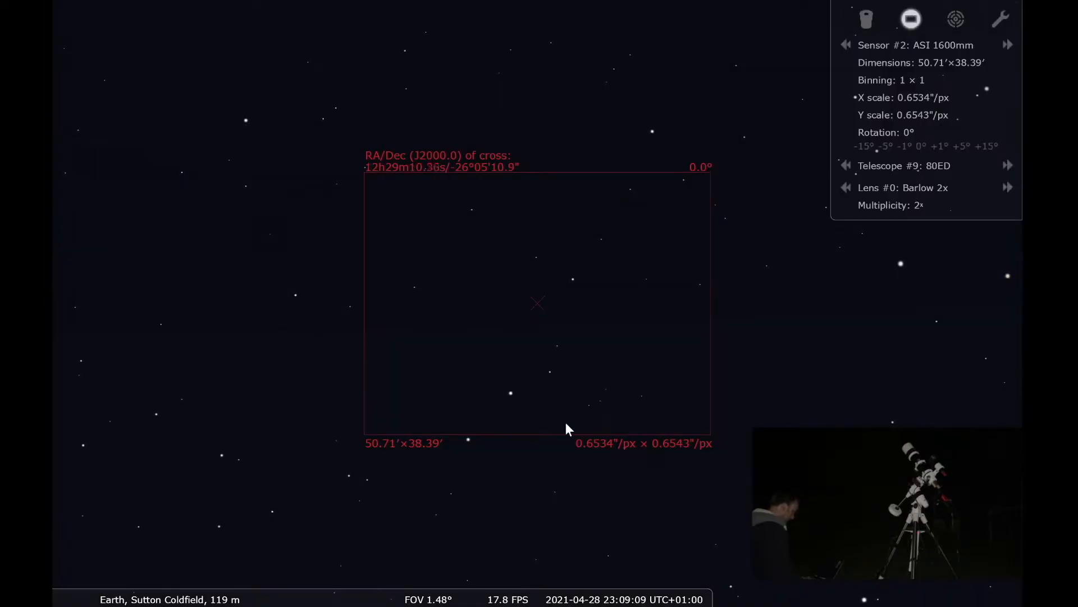
click(912, 18)
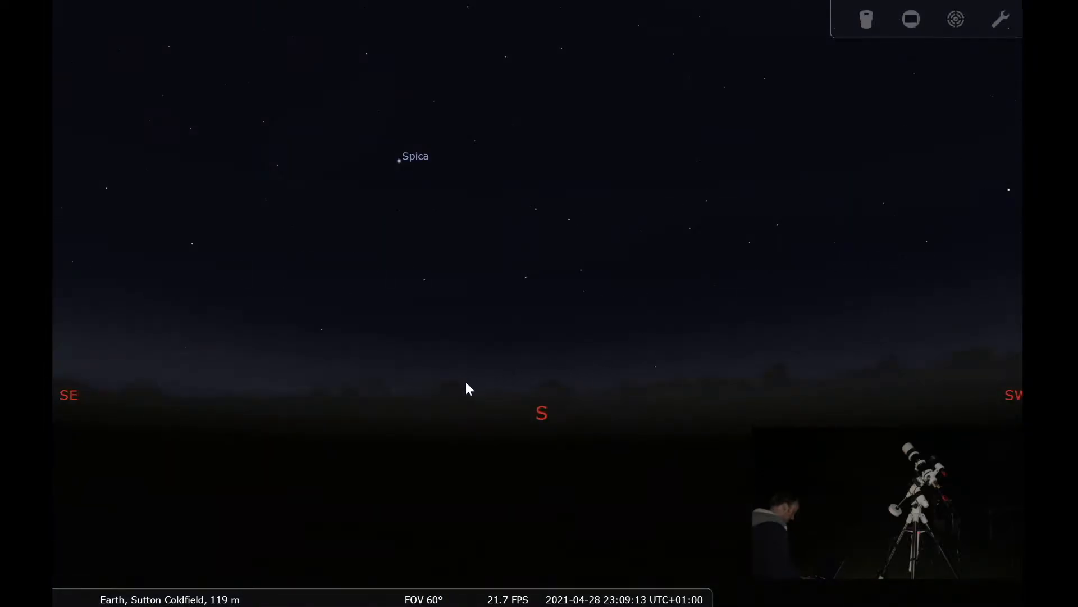
key(Left)
- Search for the Heart Nebula and centre the sky view on it
mouse_move(51, 456)
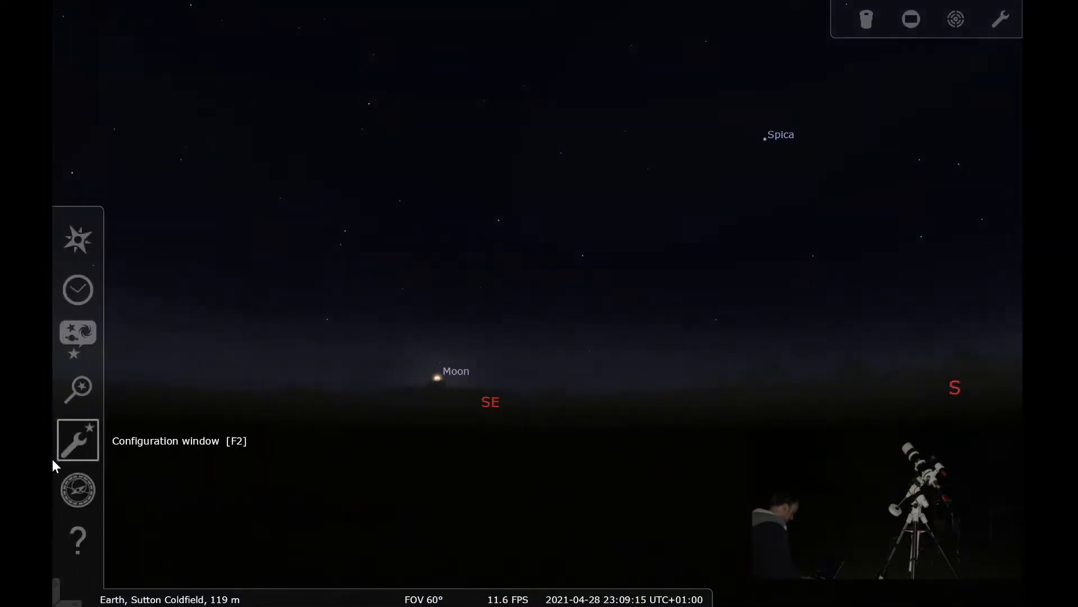
click(76, 390)
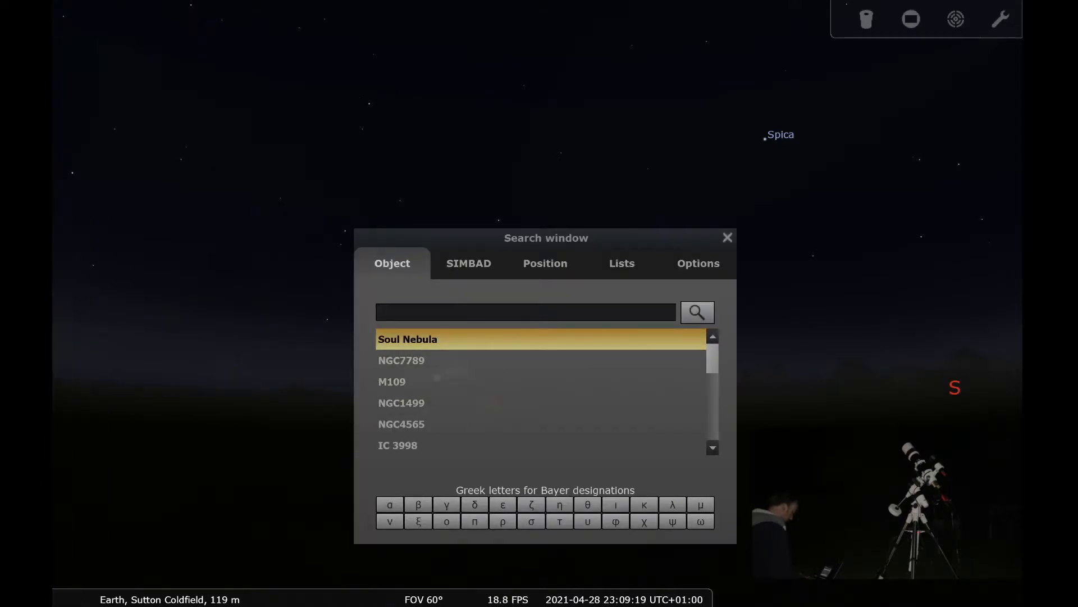
text(hear)
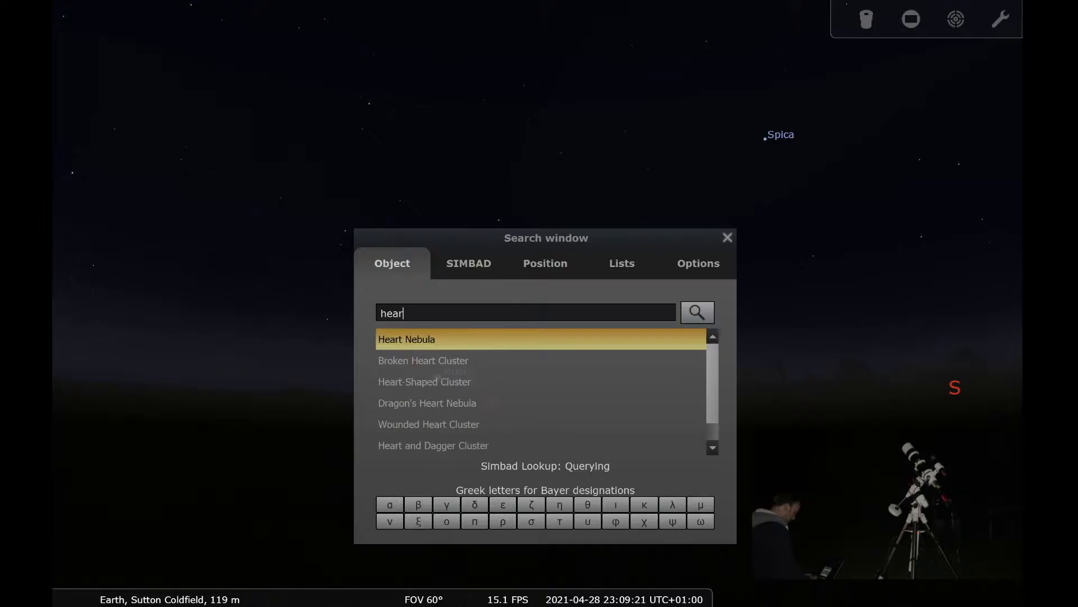
click(421, 345)
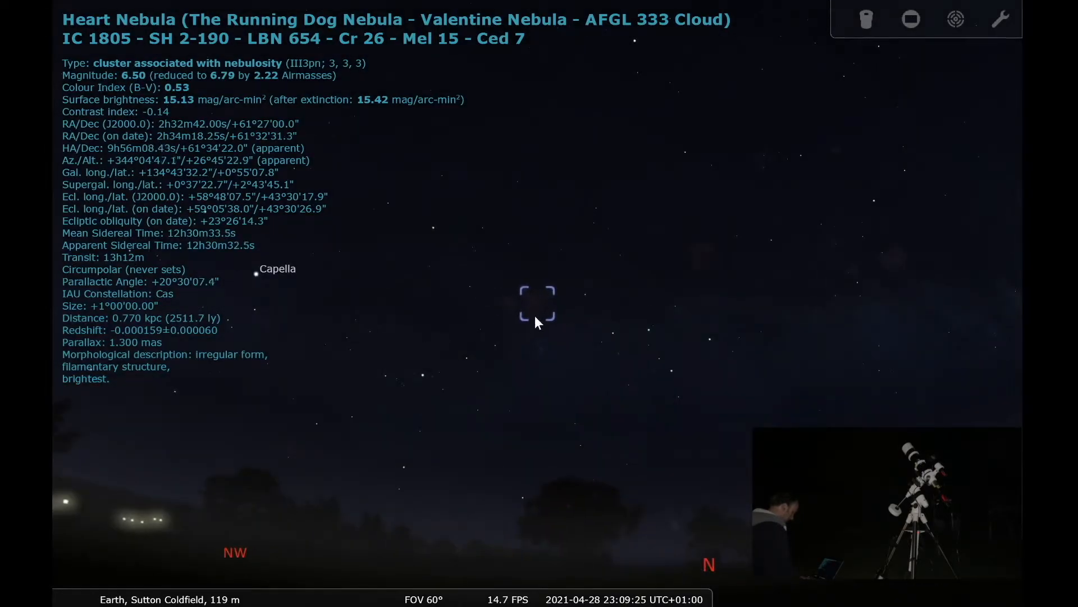
- Select the star inside the small bright knot beside the Heart Nebula as the slew target
click(537, 306)
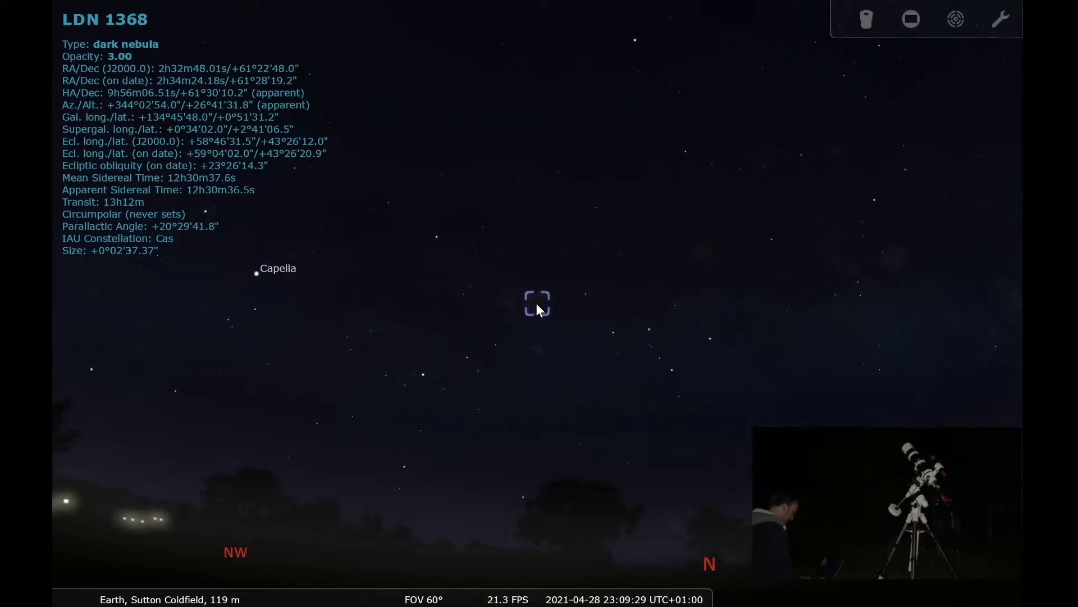
scroll(537, 307, down, 6)
right_click(537, 304)
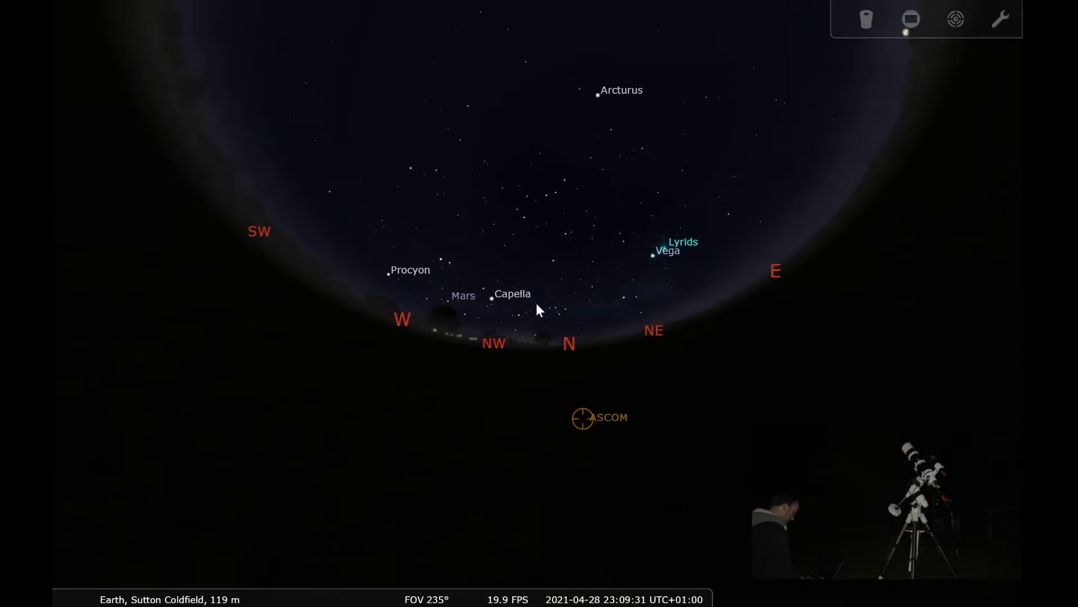
scroll(536, 302, up, 10)
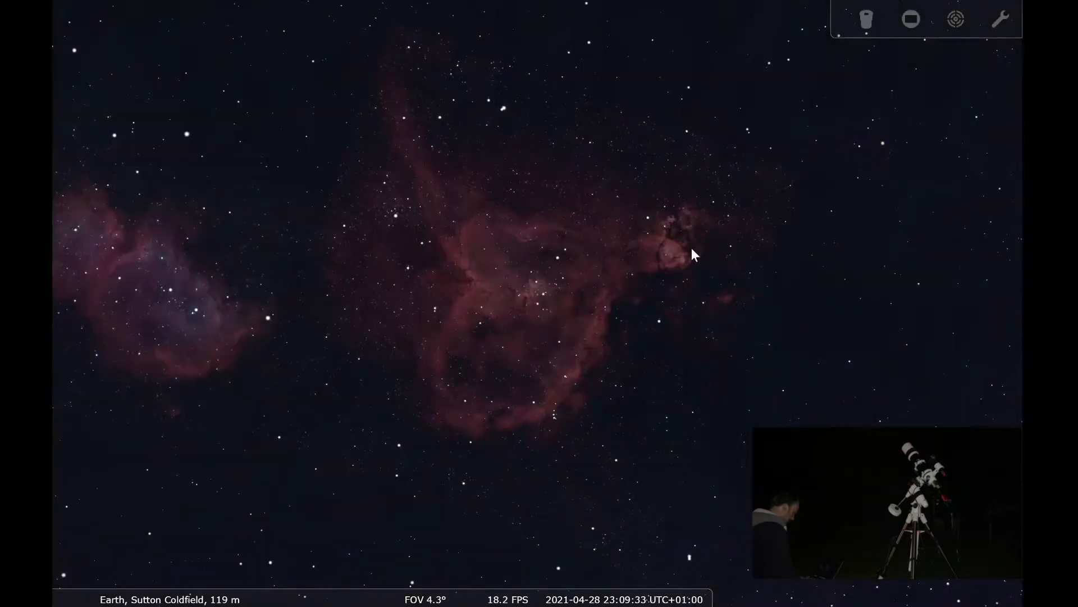
click(667, 256)
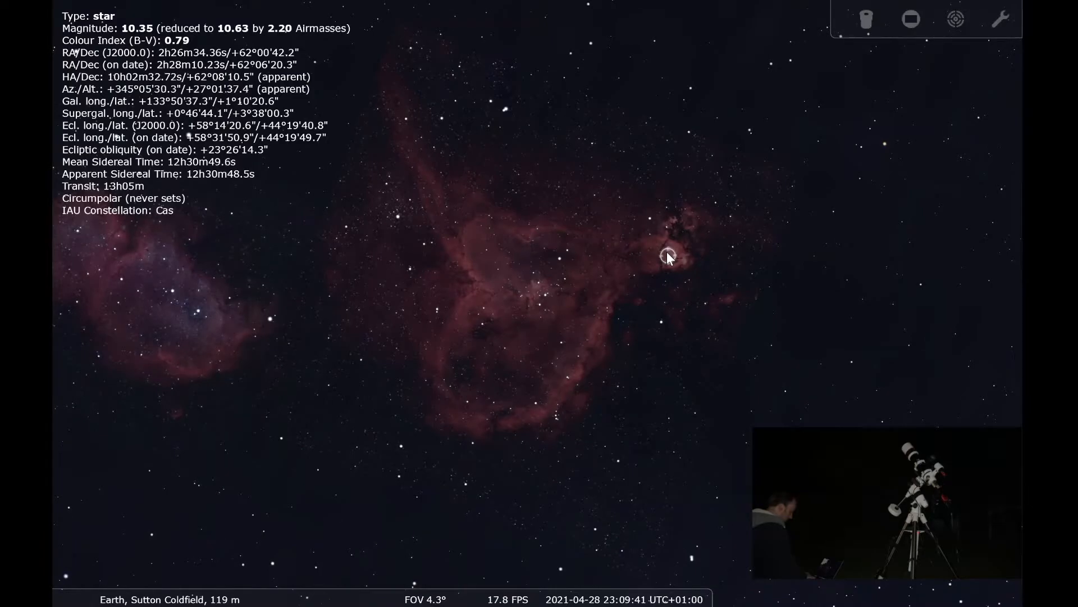
- Check the ASCOM telescope's number and connection status in the Telescope Control plug-in, leaving its settings untouched
mouse_move(53, 236)
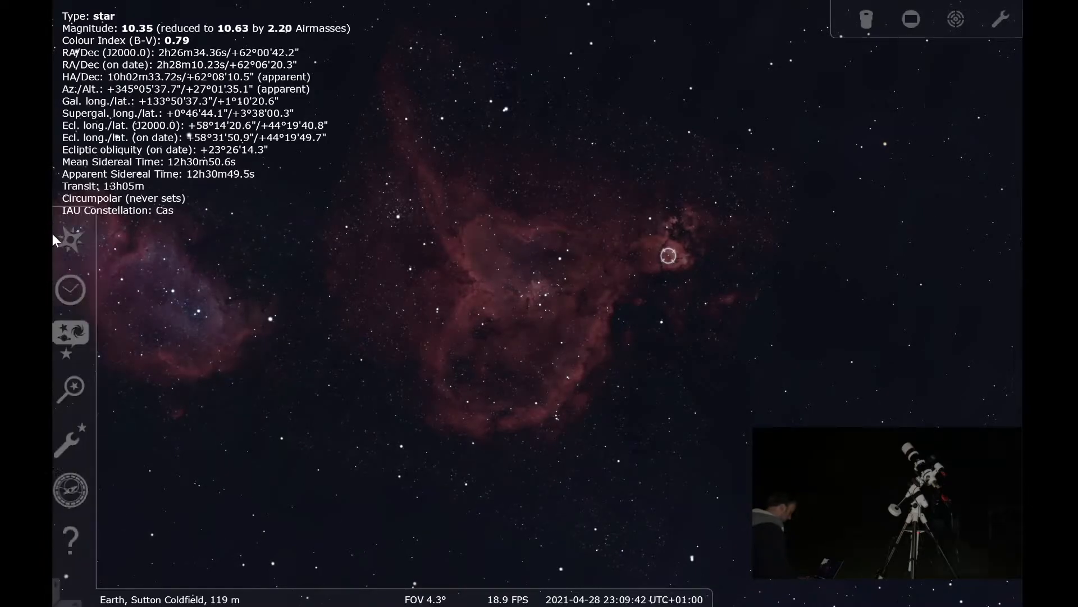
click(65, 440)
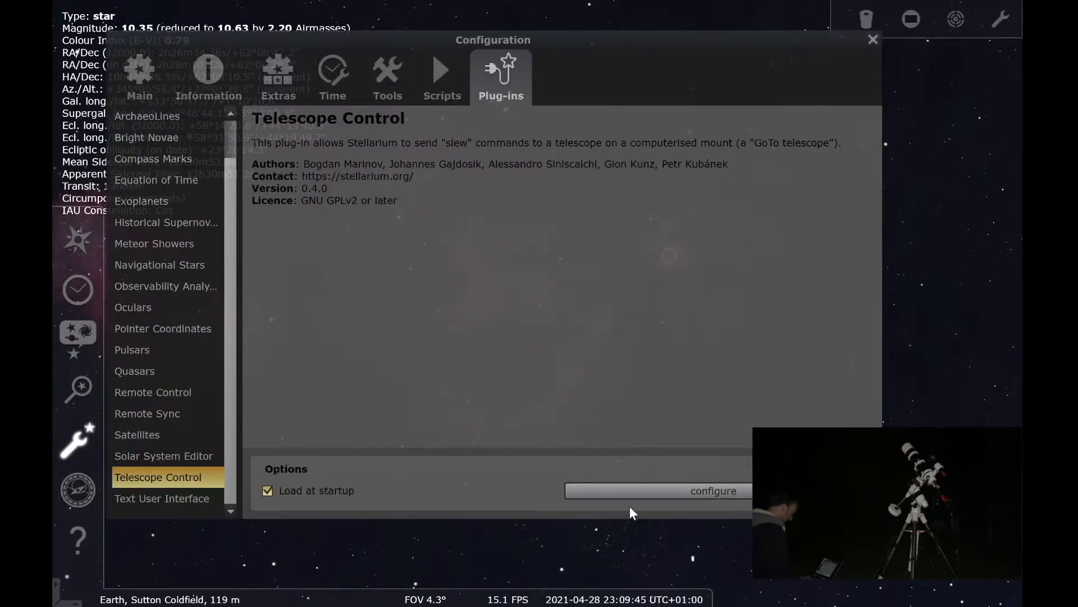
click(649, 490)
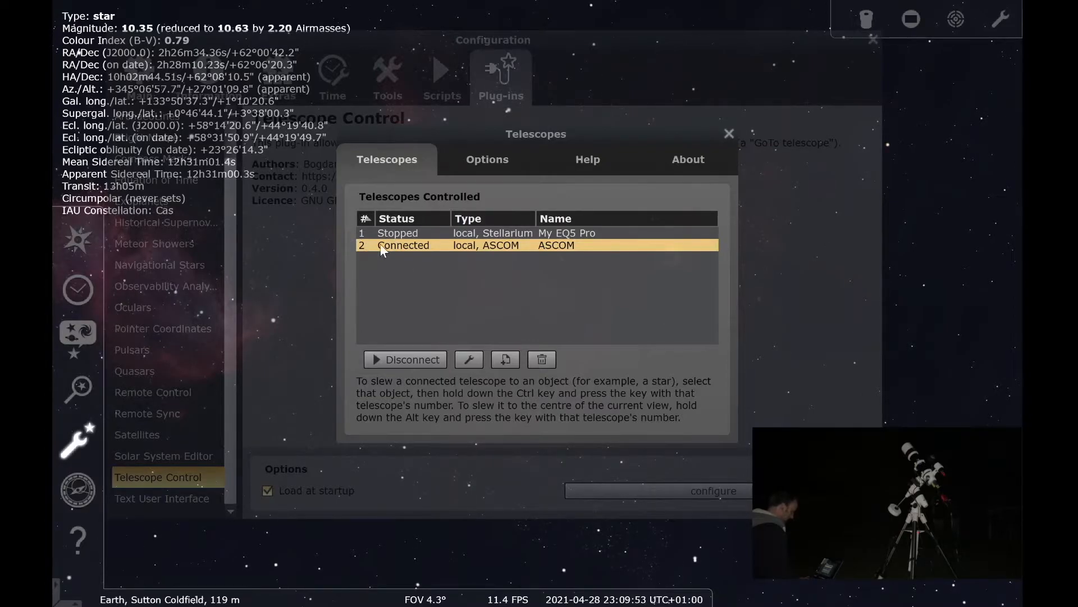
click(729, 135)
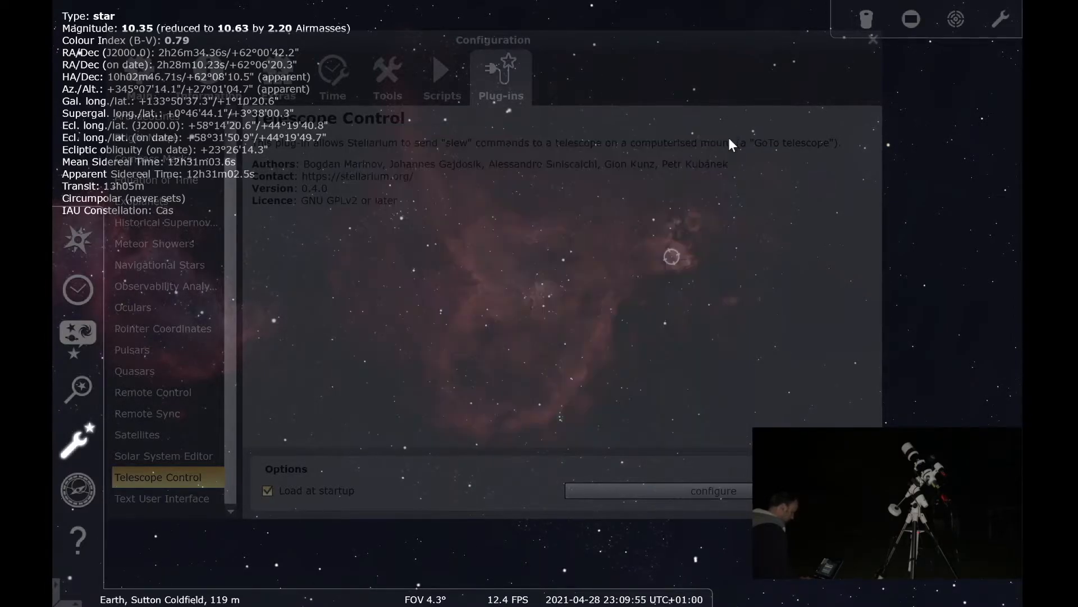
click(874, 40)
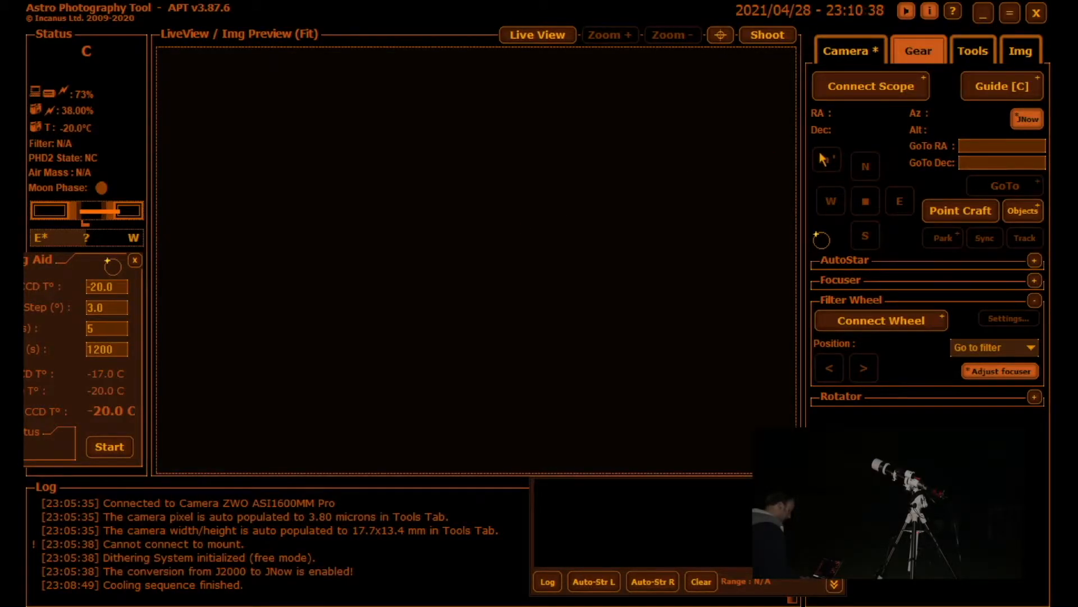
- In Astro Photography Tool, choose EQMOD HEQ5/6 as the ASCOM telescope driver for the scope connection
click(885, 90)
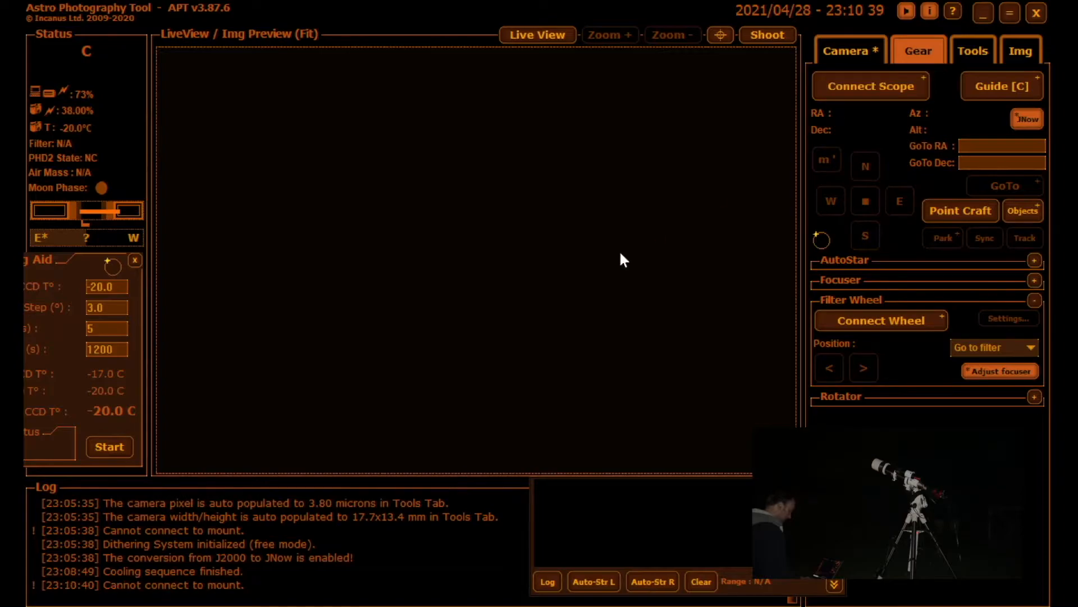
click(554, 306)
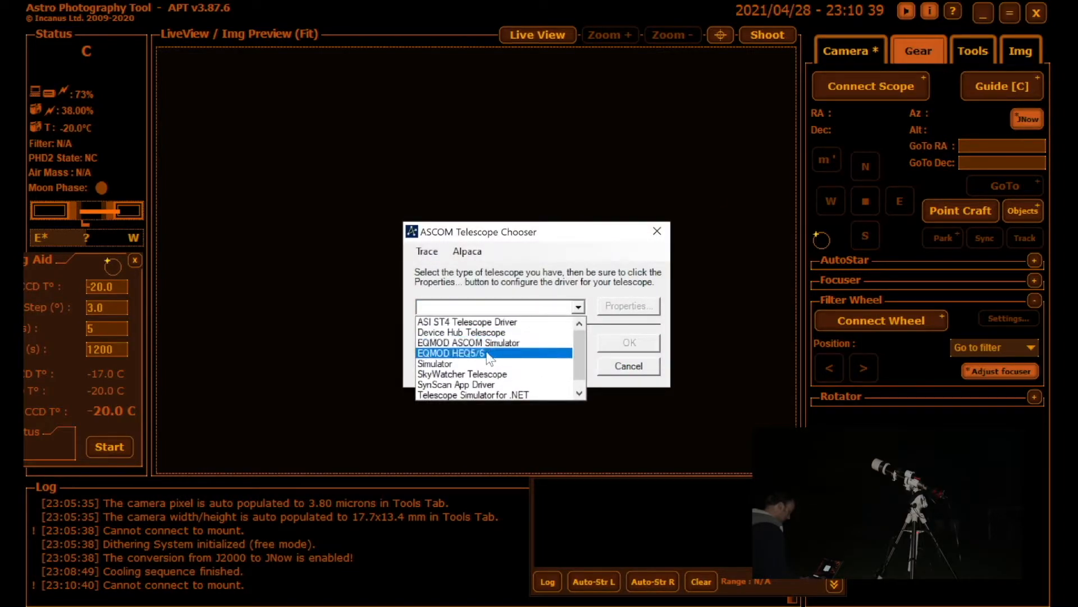
click(446, 354)
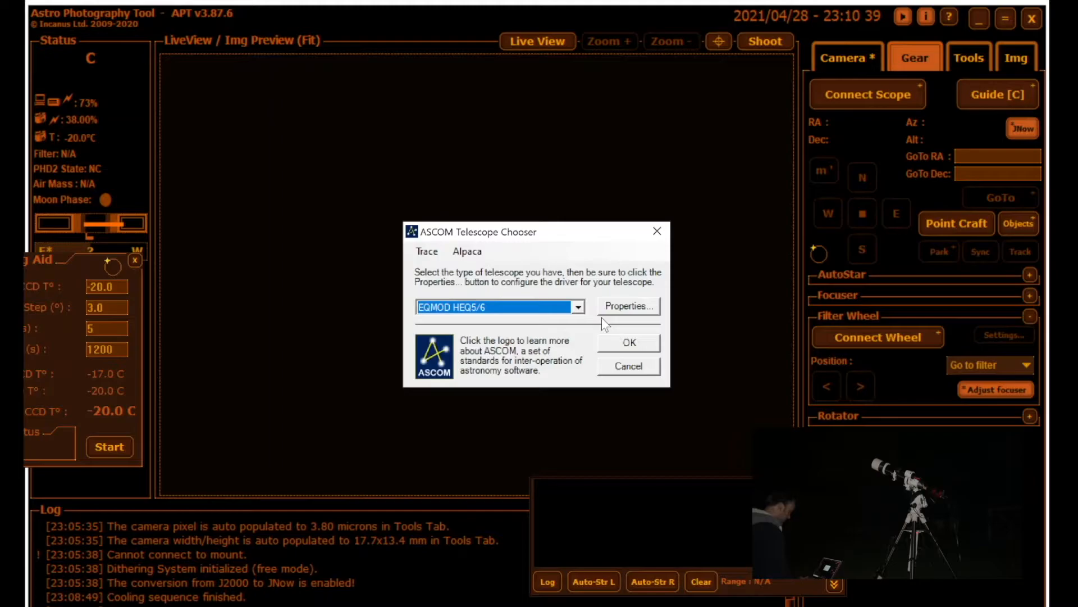
click(631, 342)
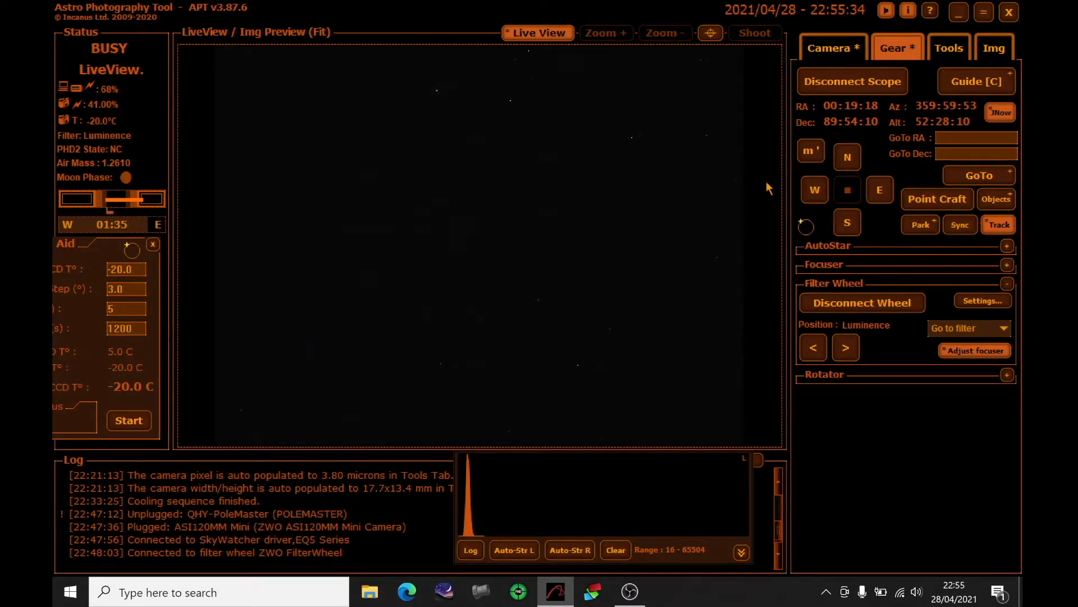
- Set the camera's live view exposure to 5 seconds and its gain to 300
click(829, 49)
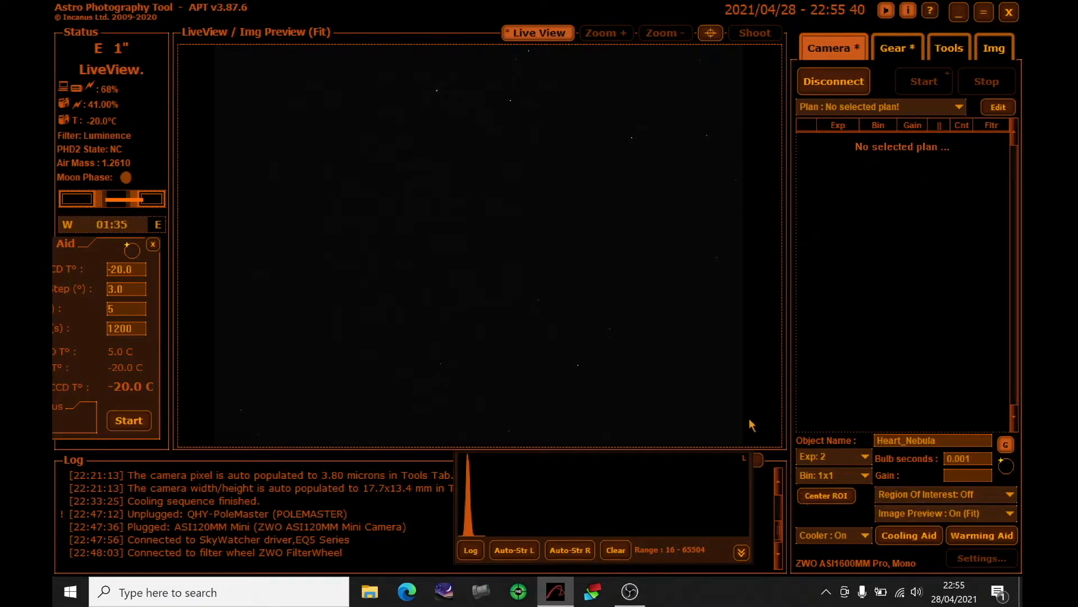
click(826, 457)
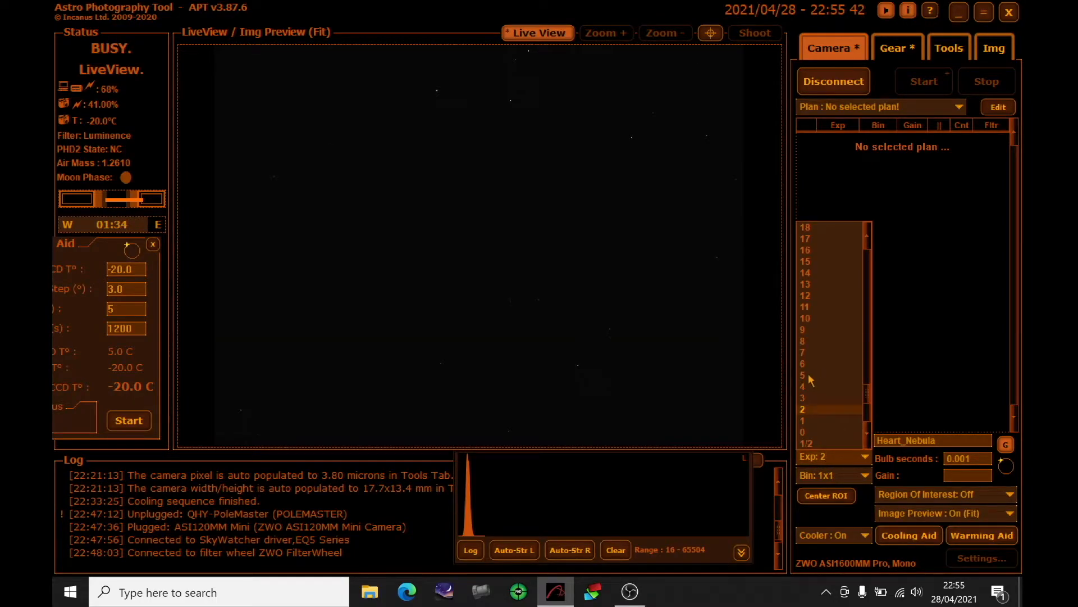
click(808, 372)
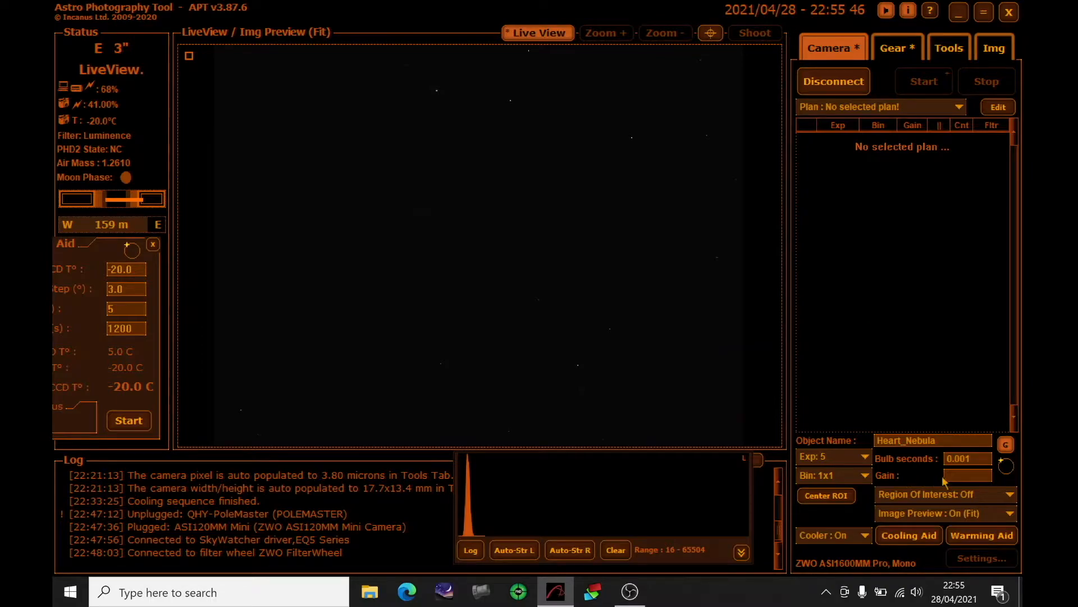
click(964, 478)
text(300)
click(978, 460)
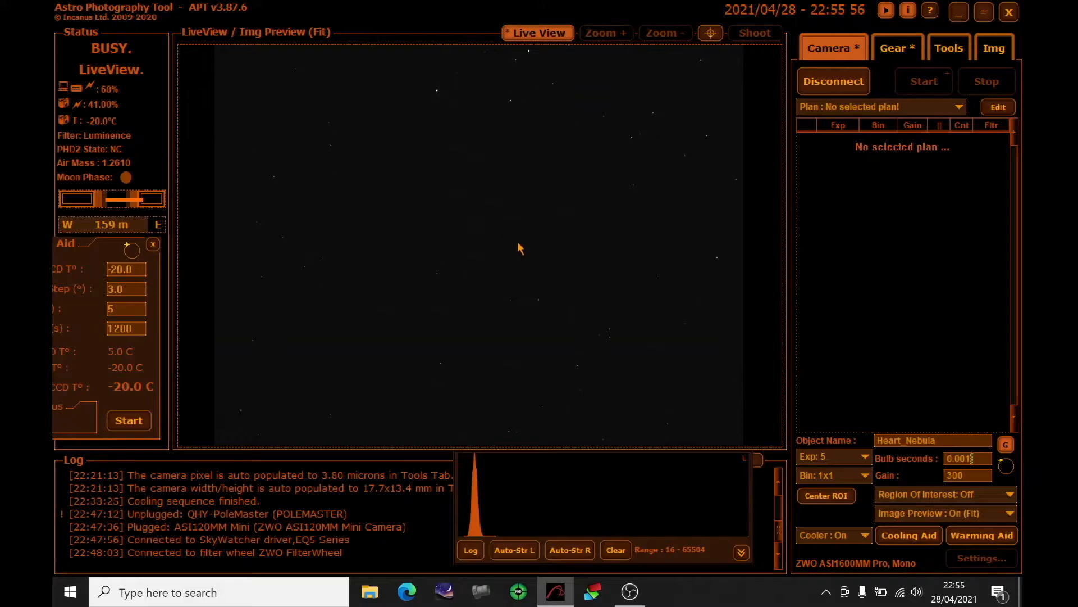
- Review the filter wheel controls and the Object Calculator's focal length, pixel size and sensor dimension fields
click(906, 52)
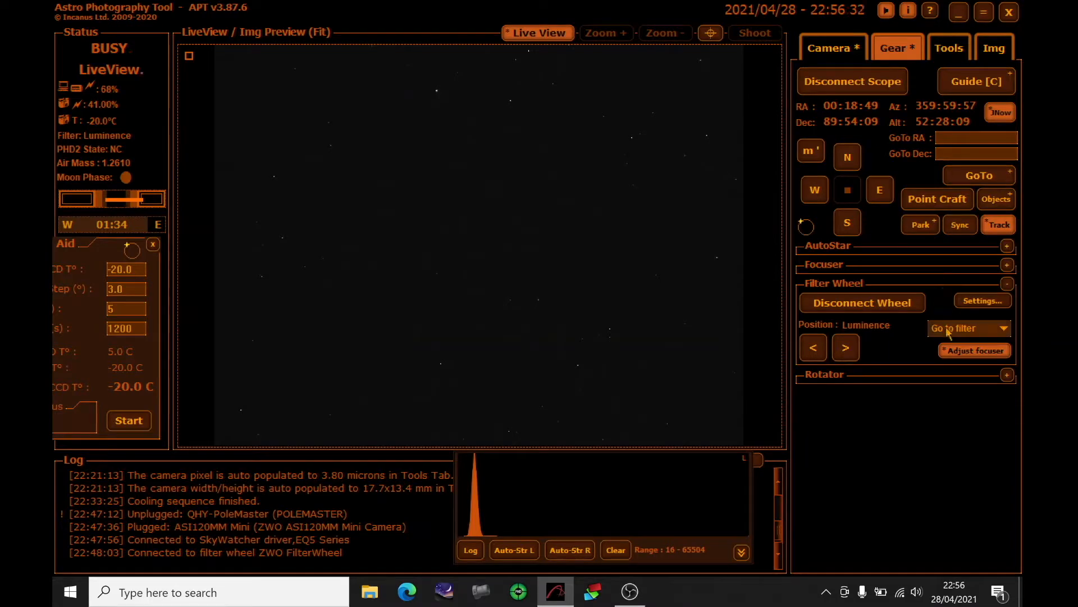
click(948, 51)
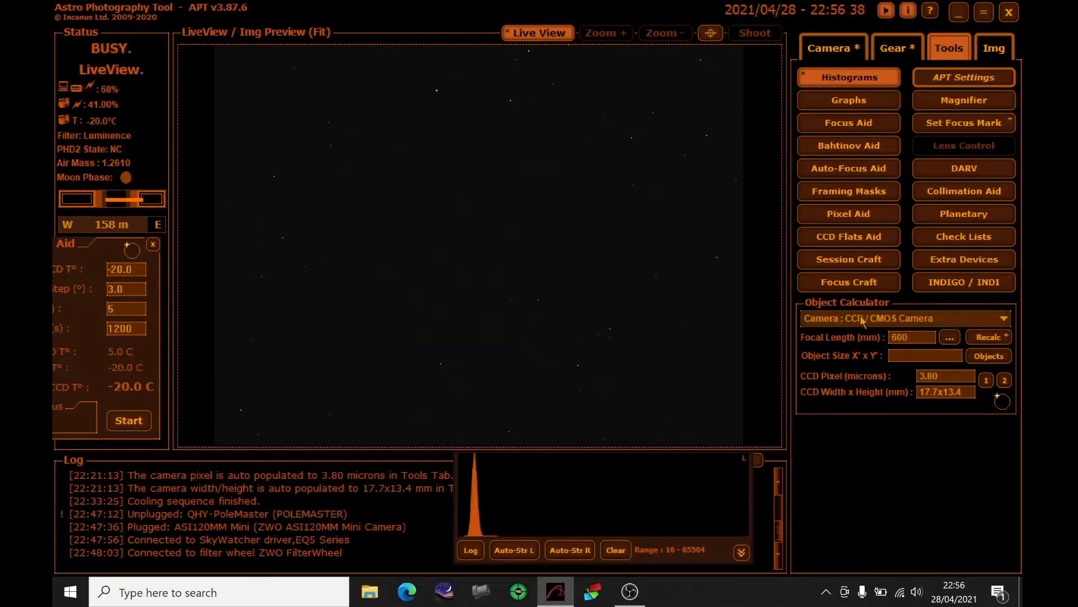
double_click(915, 338)
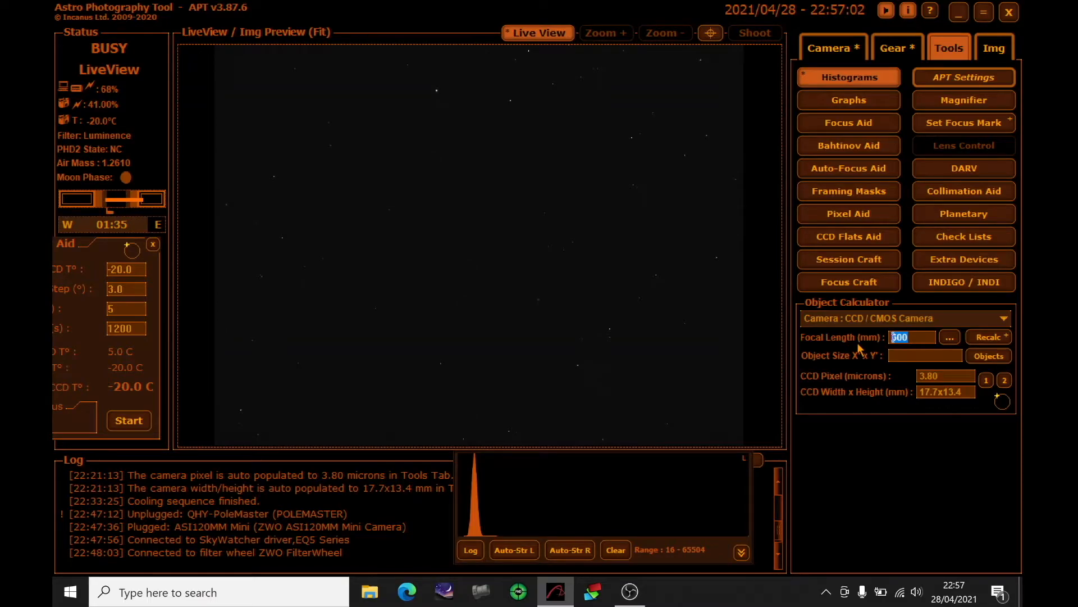
click(916, 342)
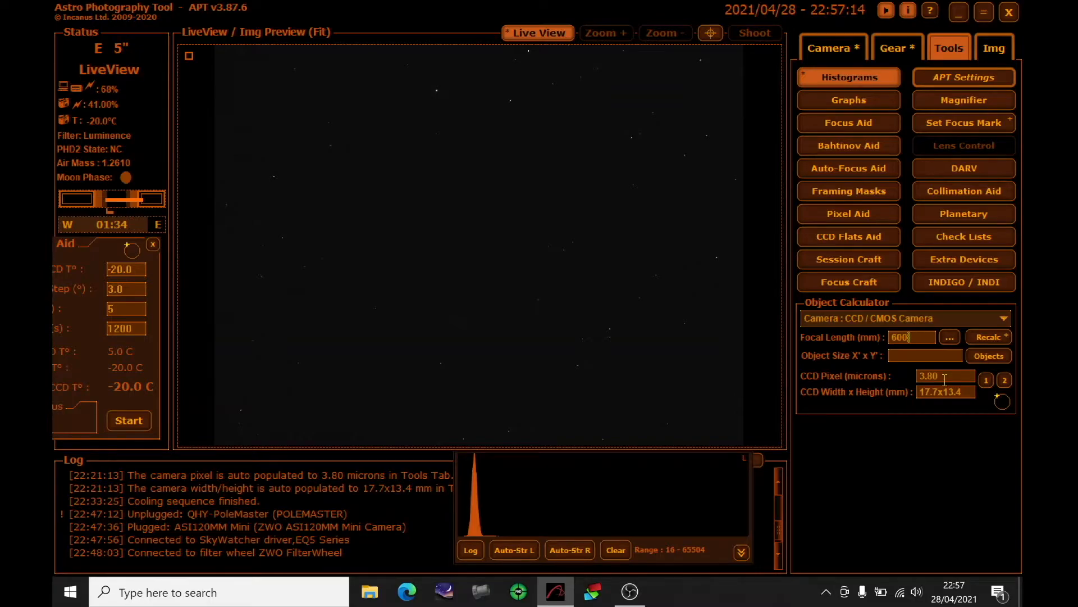
- Review the Point Craft settings, including the plate solver paths, GoTo++ options and default exposure, then accept them as they are
click(900, 48)
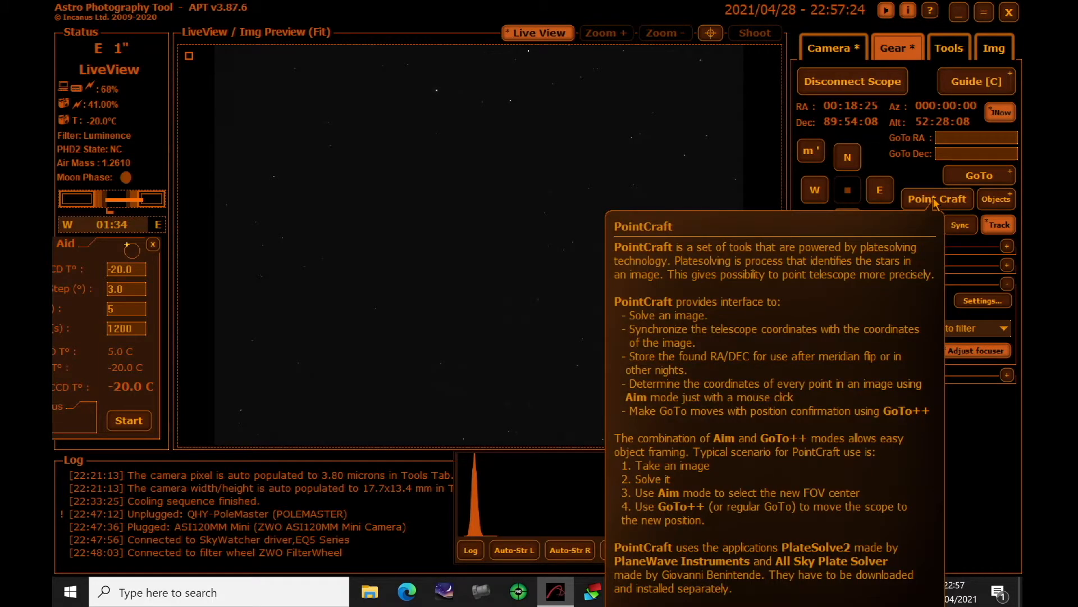
click(935, 201)
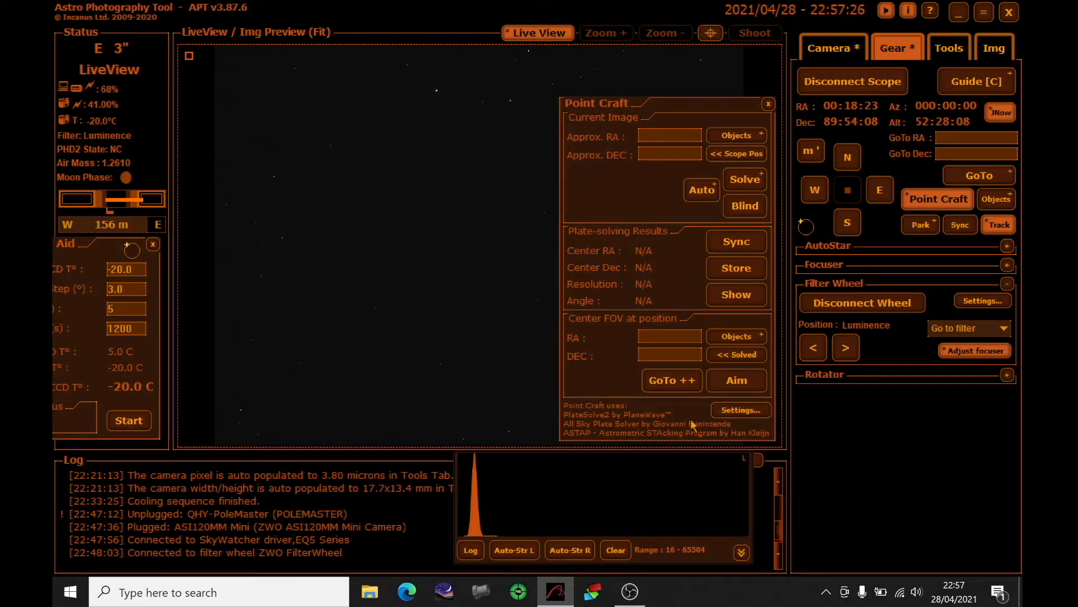
click(740, 410)
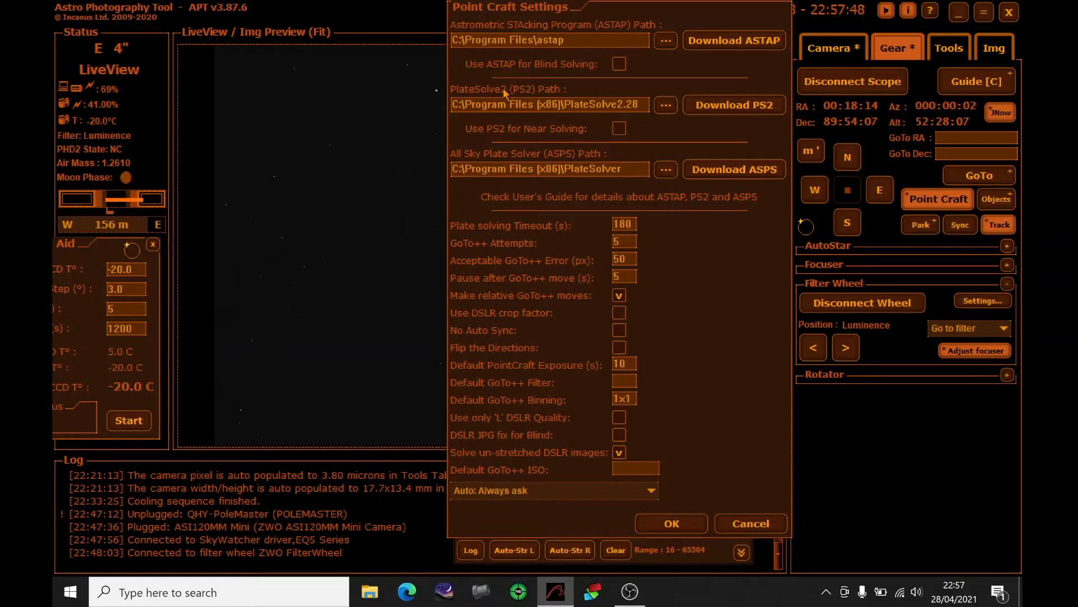
mouse_move(519, 130)
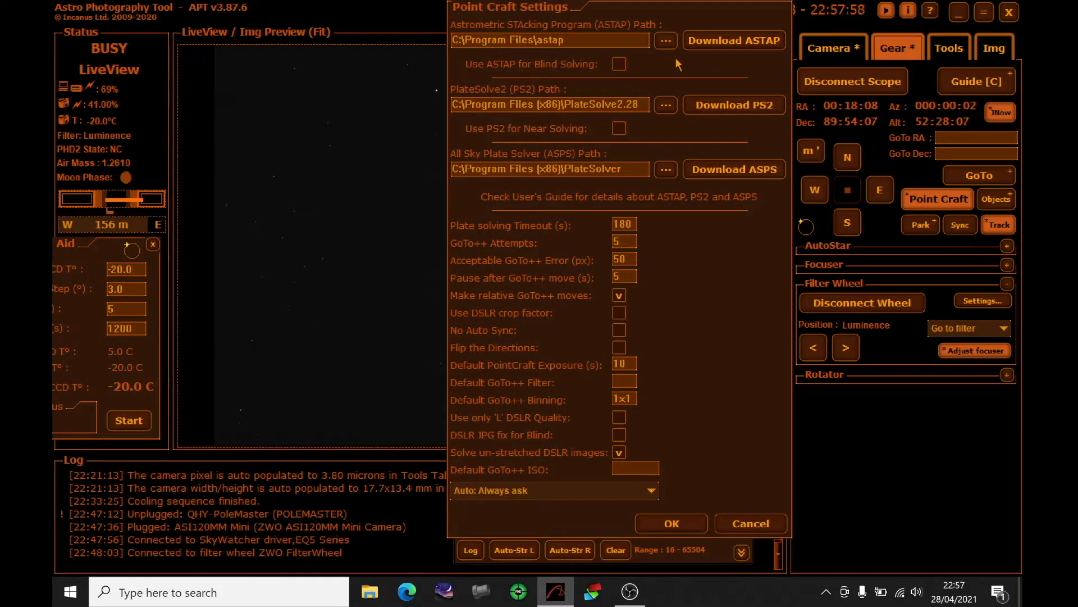
mouse_move(681, 118)
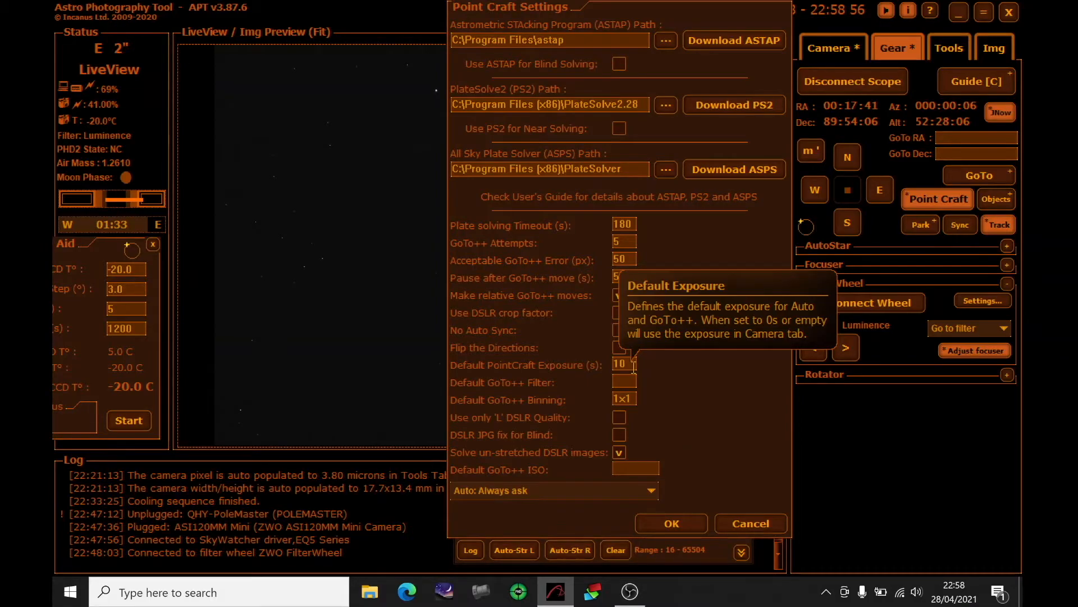
click(672, 524)
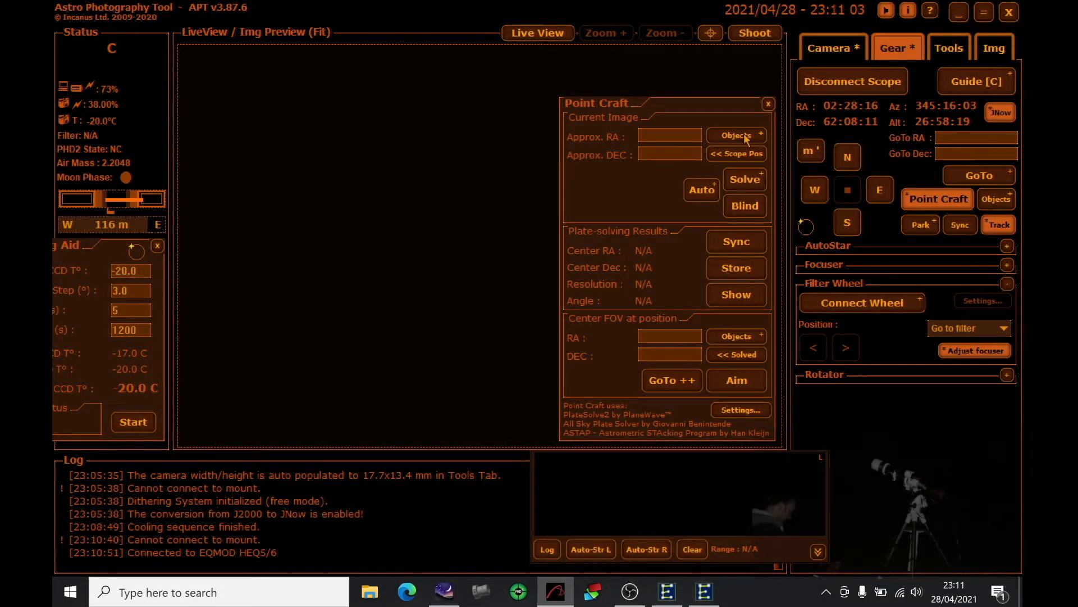
- Fill Point Craft's approximate RA and DEC for the current image with the Heart Nebula from the custom objects
click(736, 135)
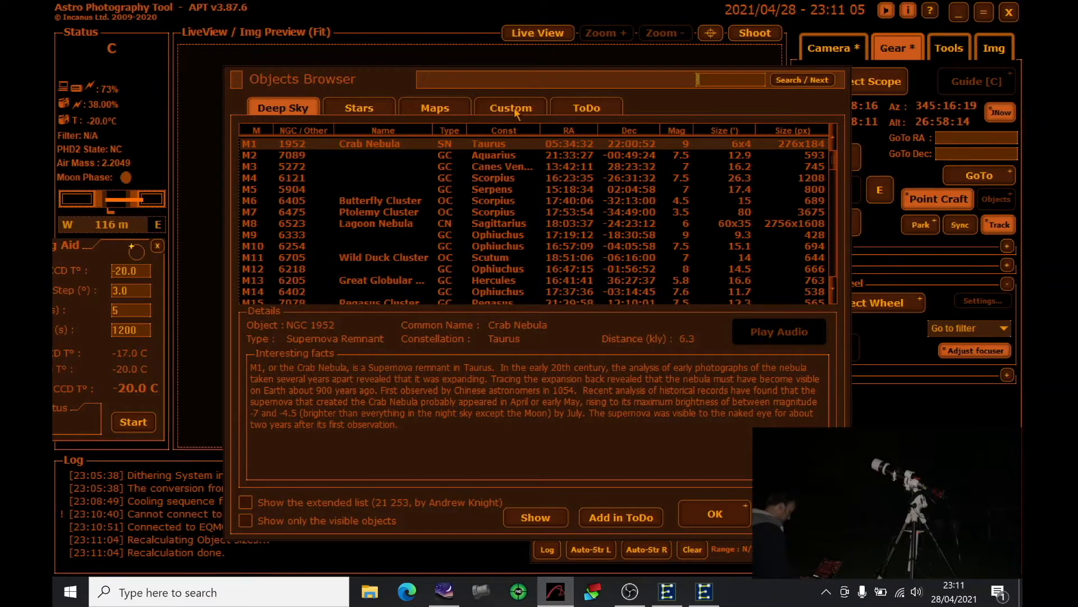
click(513, 109)
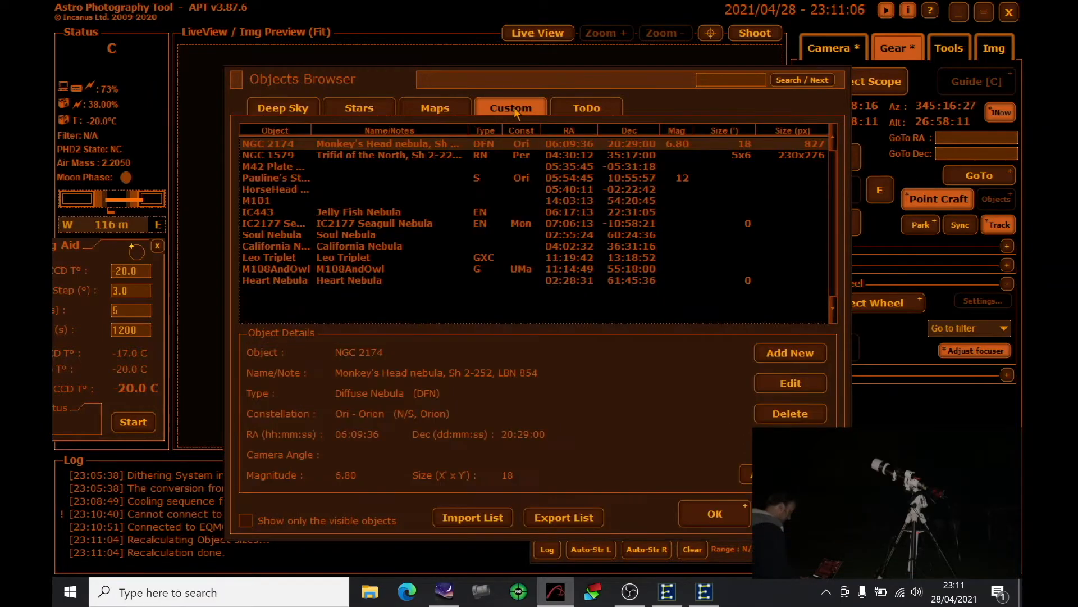
double_click(361, 280)
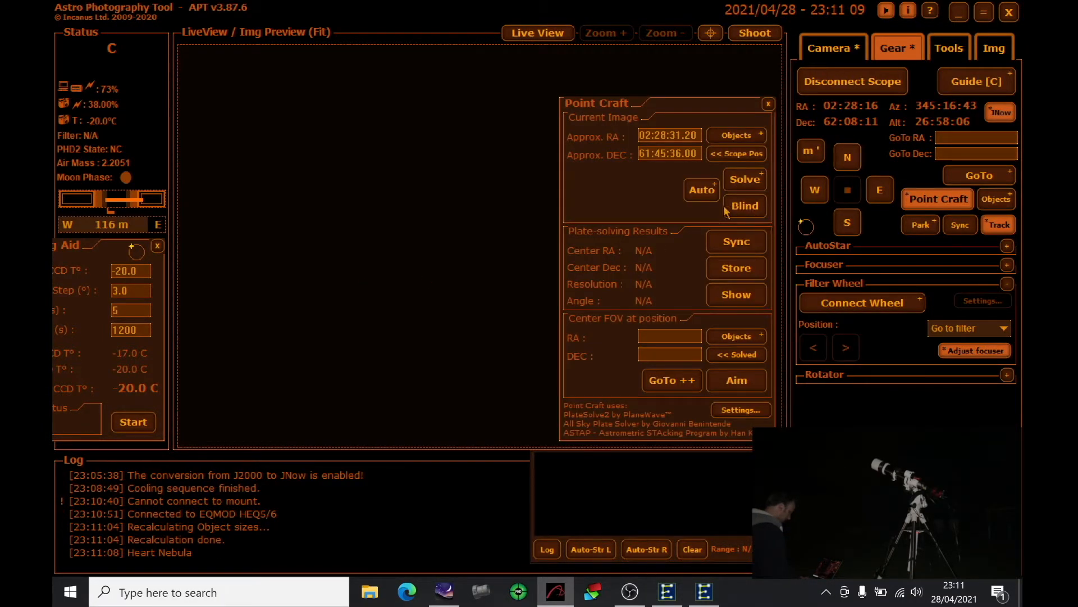
- Start the camera's live view and move the Point Craft window aside to inspect the star field
click(534, 33)
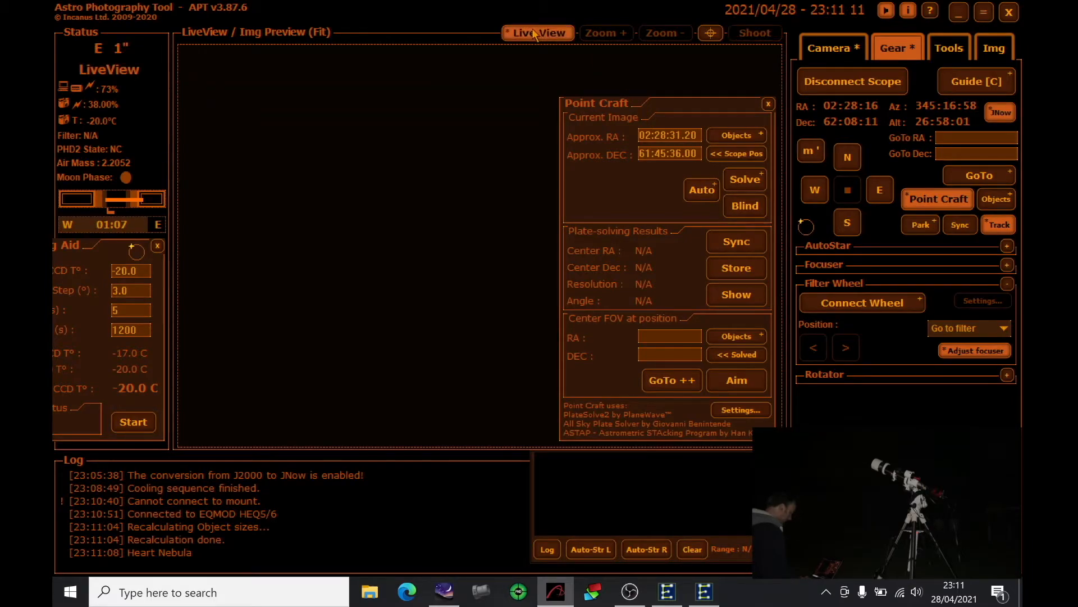
drag(592, 119, 751, 124)
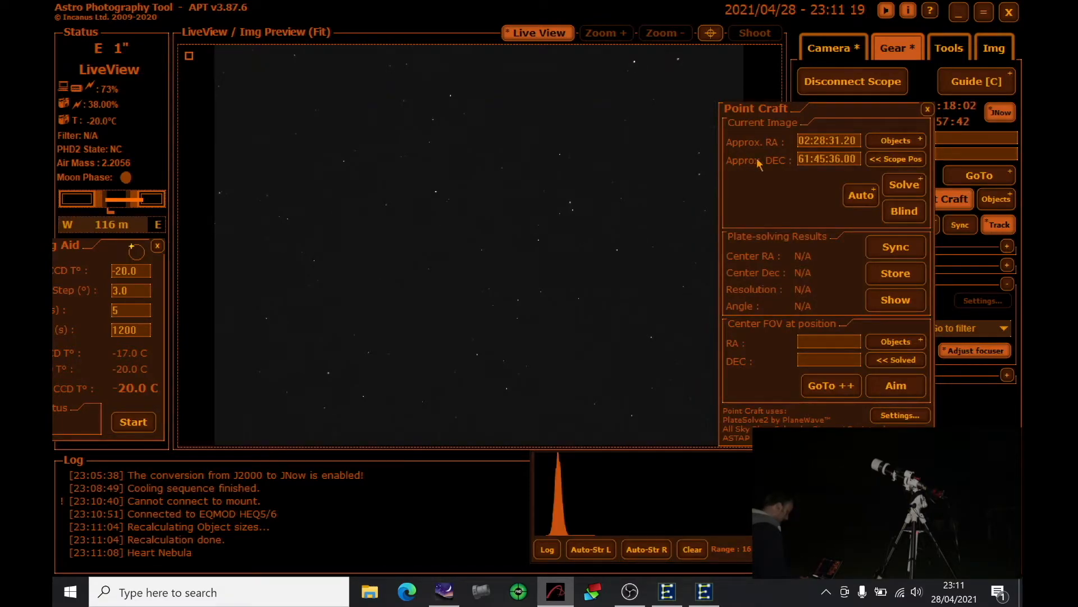
drag(760, 163, 557, 167)
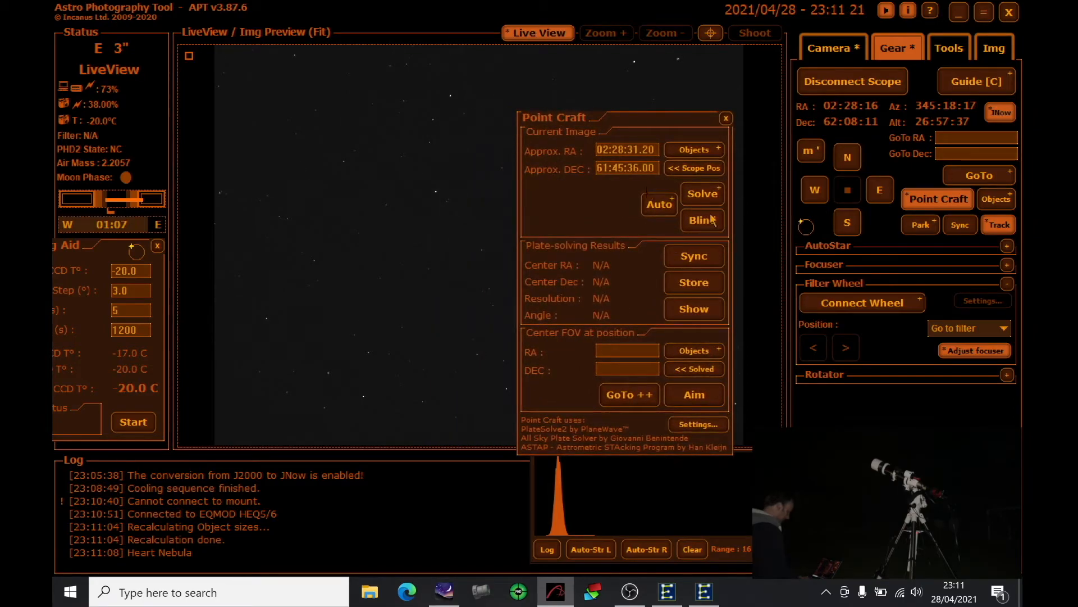
- Plate-solve the live view image using the approximate coordinates and sync the telescope to the solved position
click(696, 196)
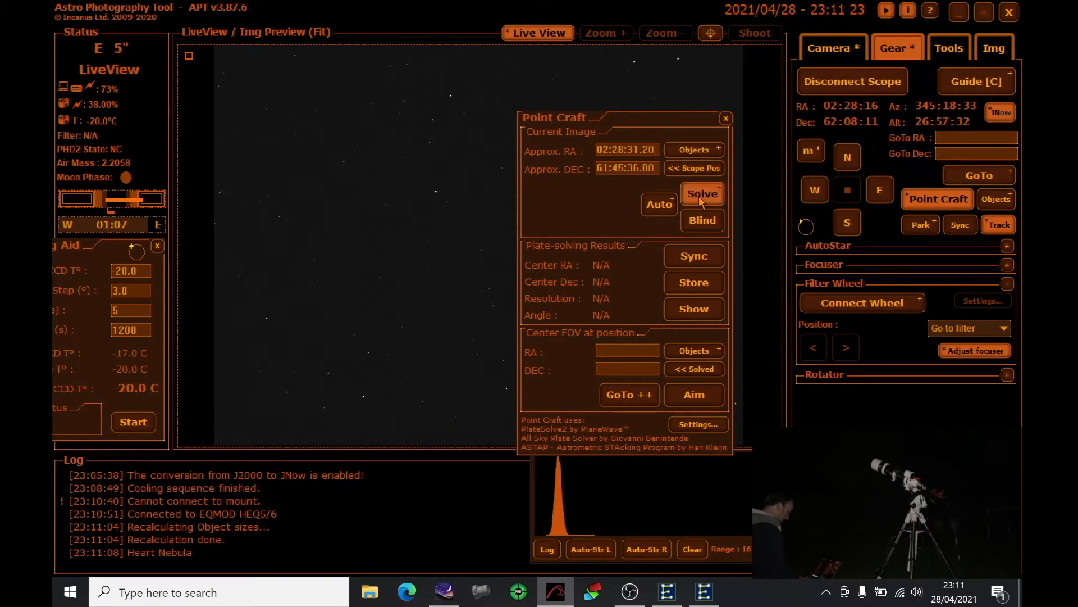
click(701, 200)
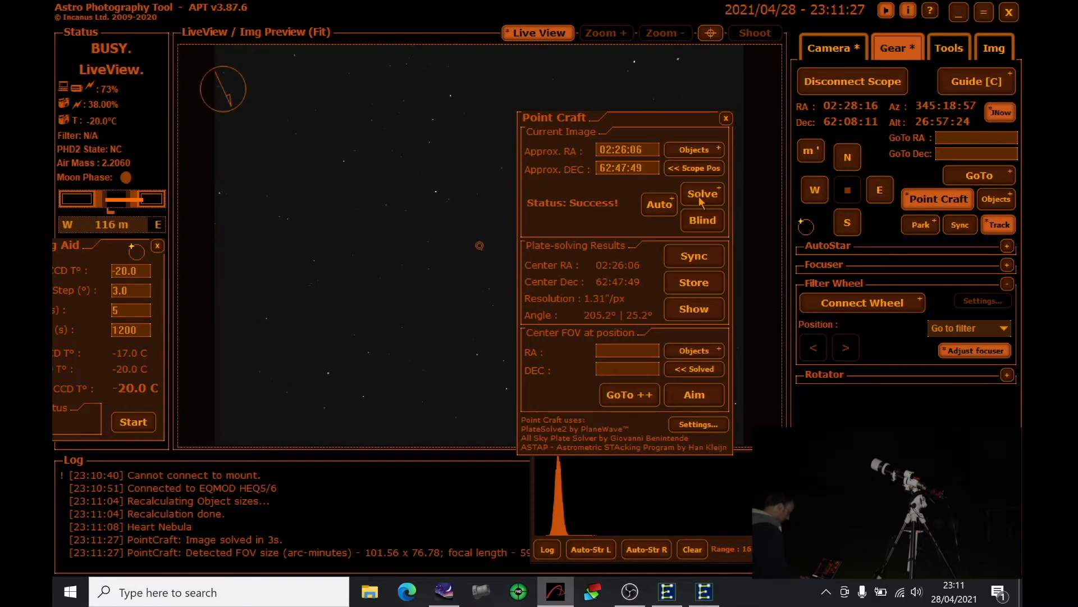
drag(563, 160, 607, 142)
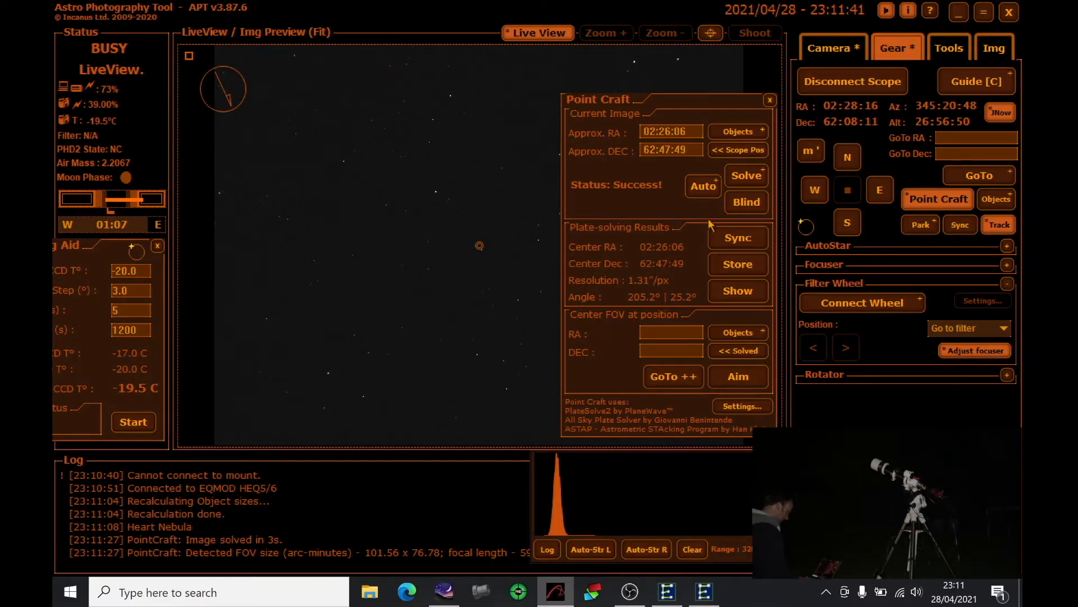
click(738, 238)
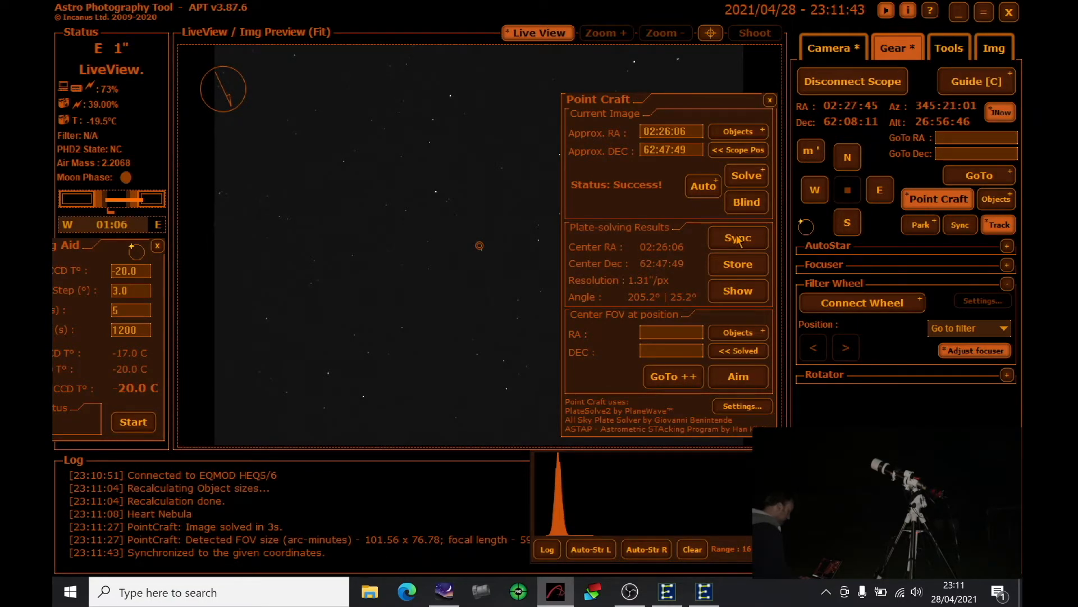
- Browse the deep sky catalogue in the Objects Browser for a target to centre the field of view on
click(738, 333)
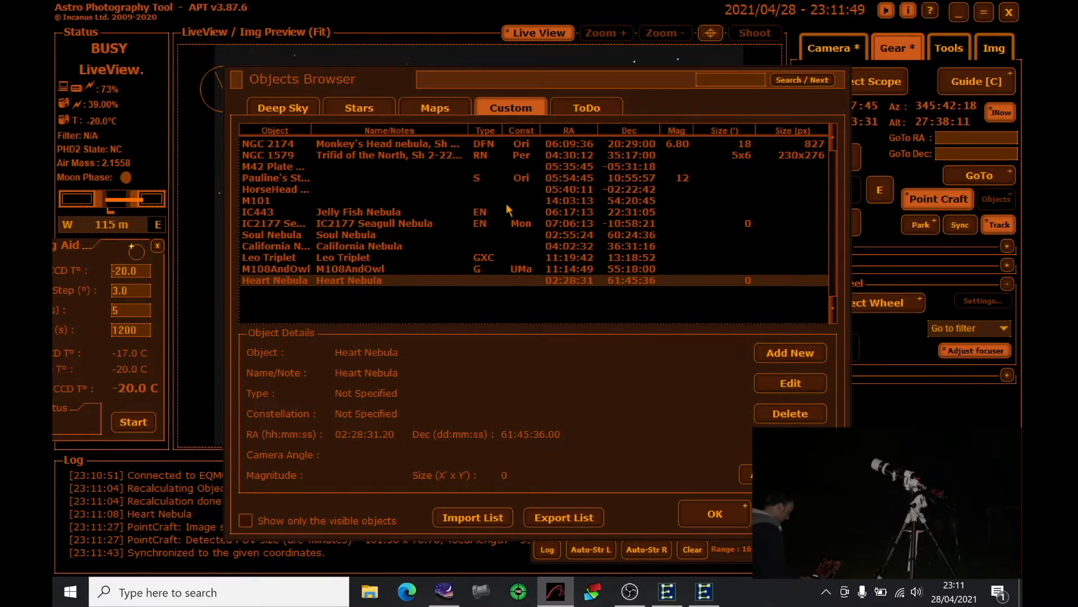
click(290, 111)
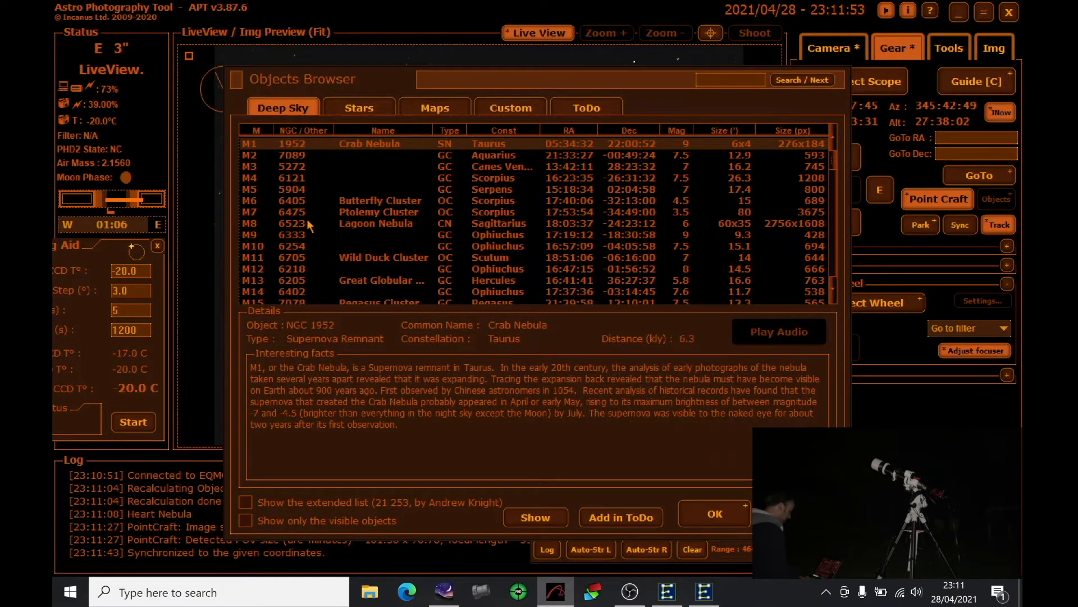
scroll(319, 214, down, 5)
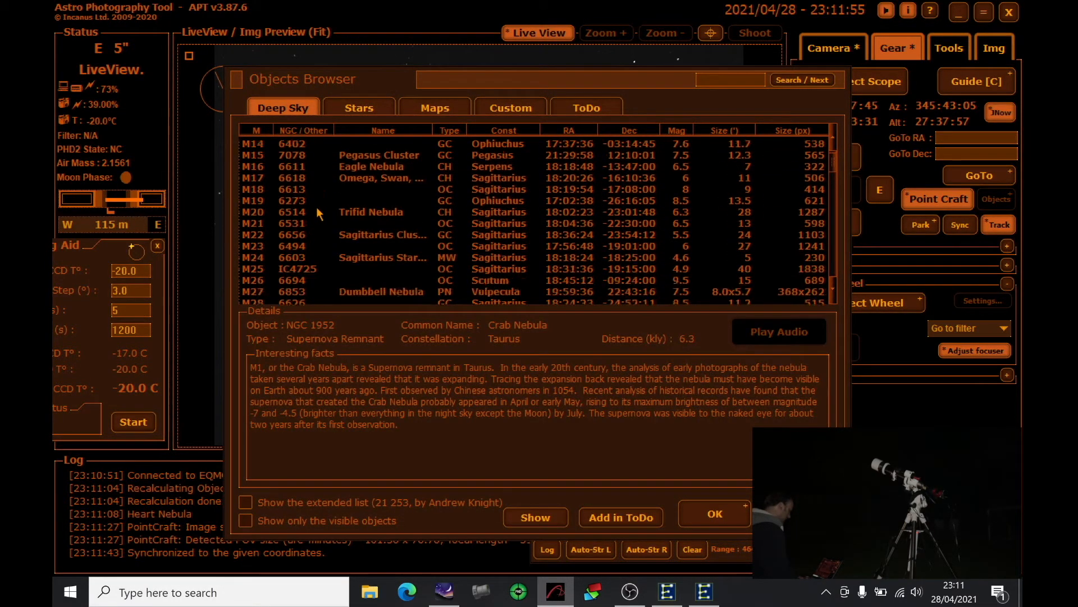
scroll(318, 219, down, 15)
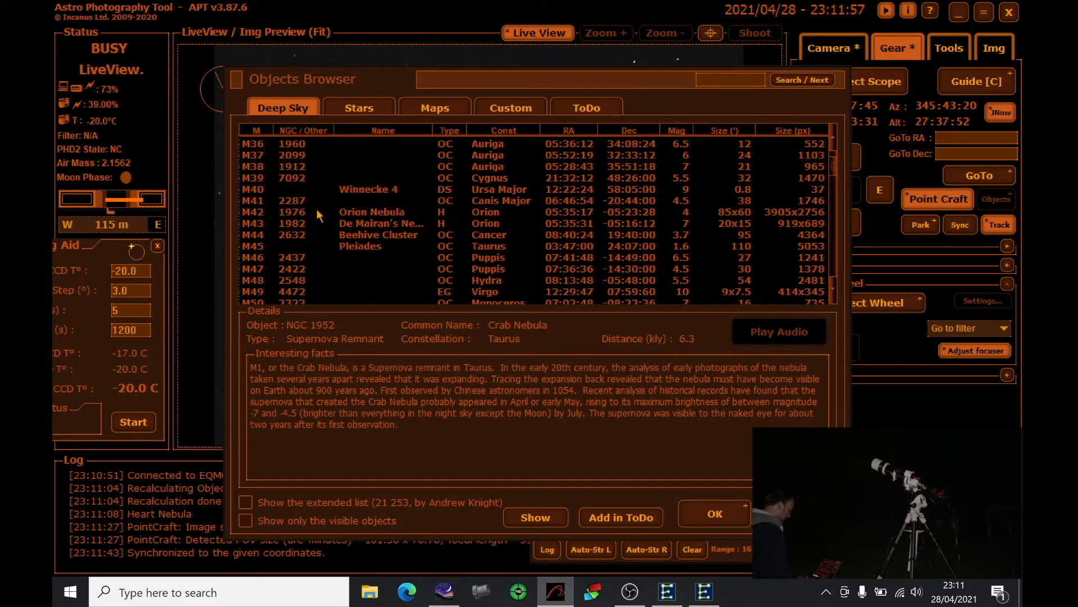
scroll(318, 232, down, 1)
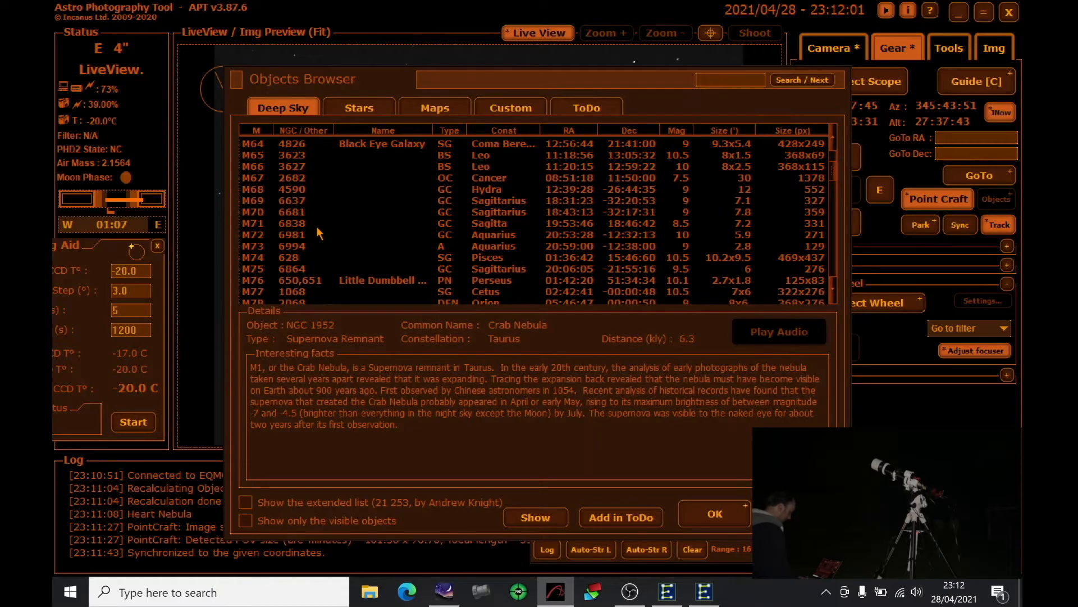
scroll(319, 232, up, 14)
scroll(318, 231, down, 8)
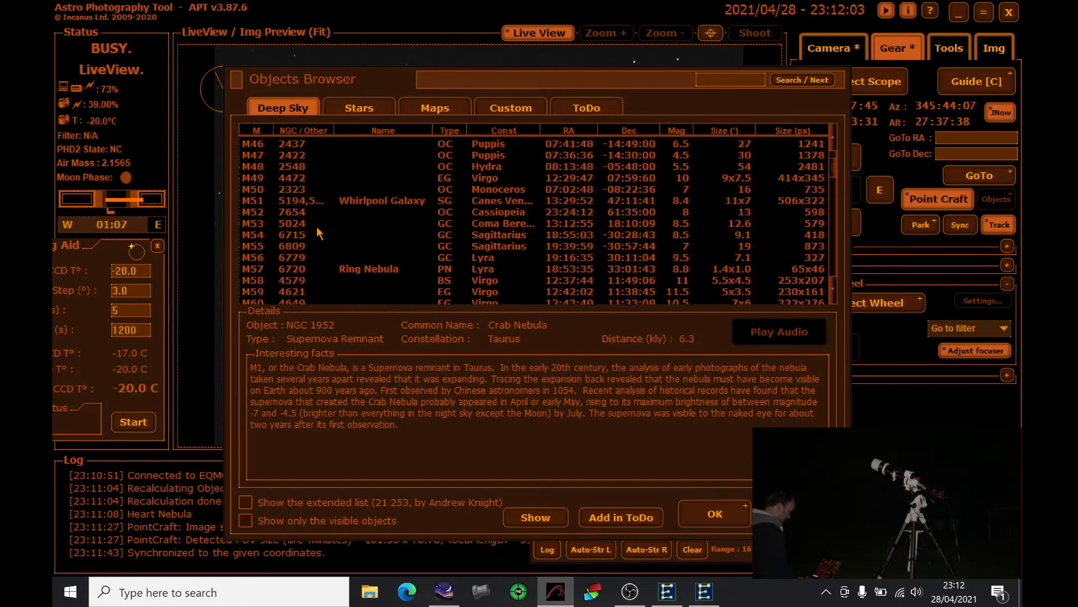
- Search the deep sky catalogue for "heart", step through the matches and decline restarting from the beginning of the list
click(726, 85)
text(h)
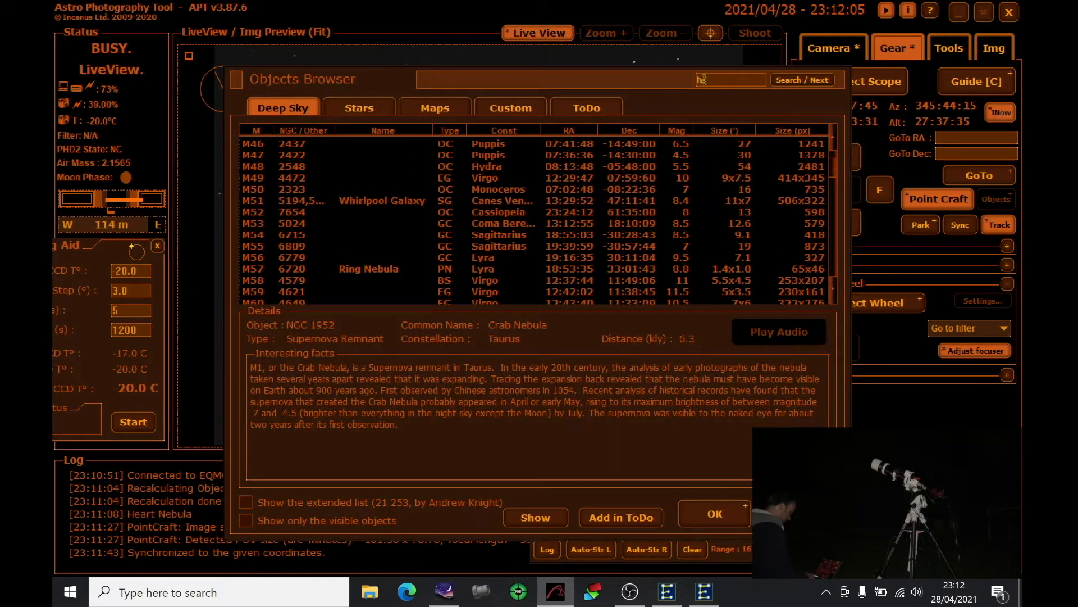
text(eartn)
key(BackSpace)
key(BackSpace)
key(Return)
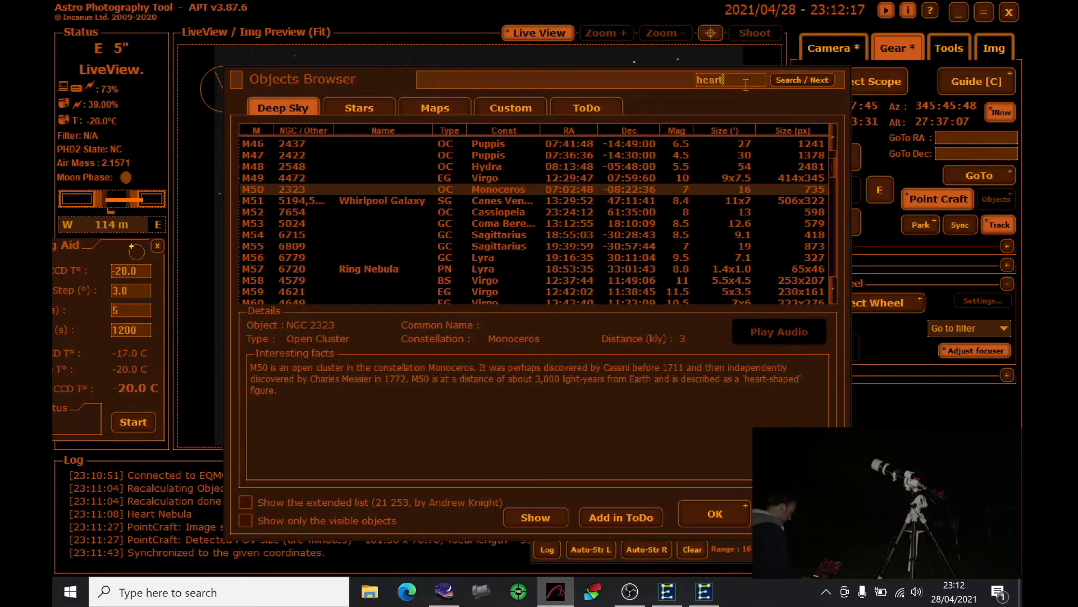
key(Return)
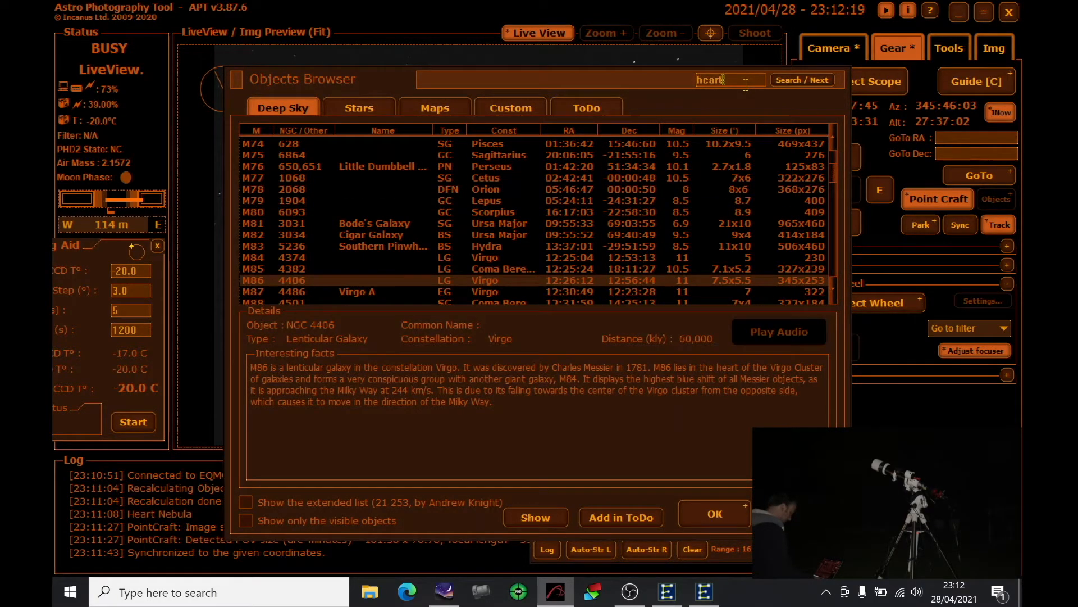
key(Return)
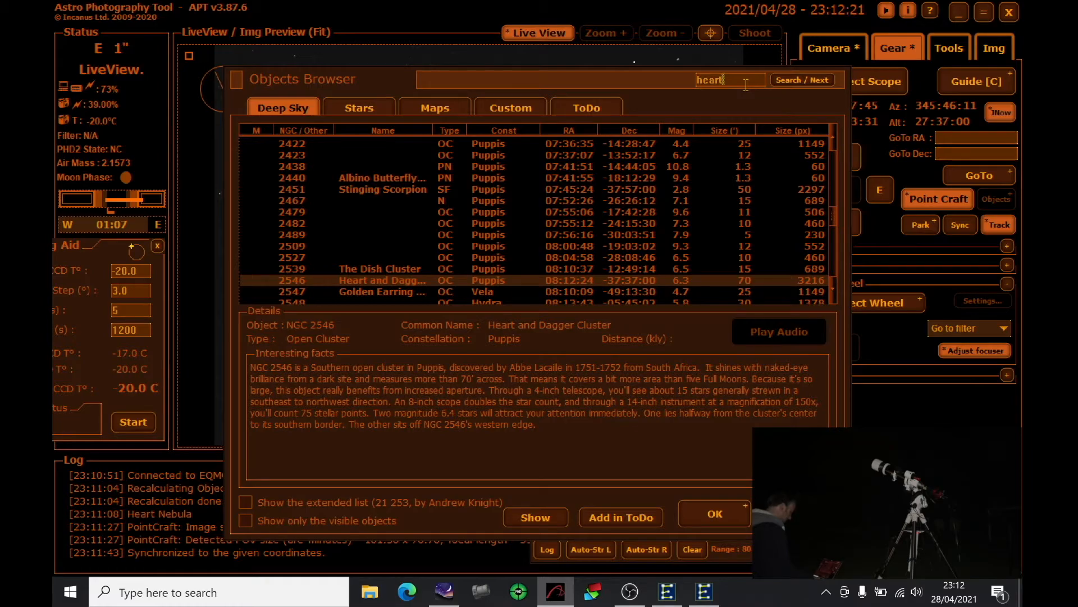
key(Return)
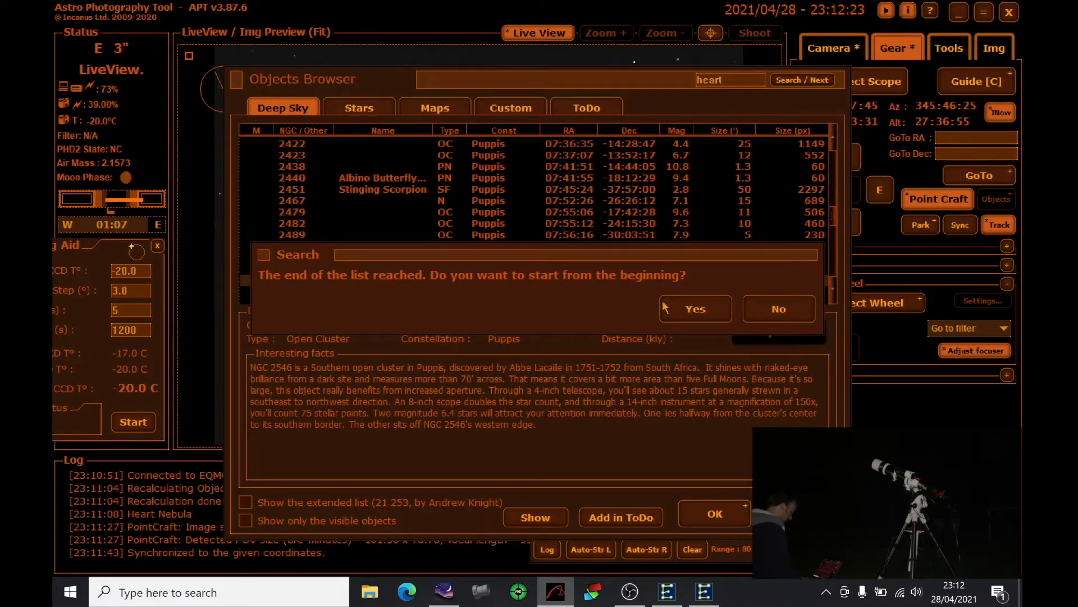
click(779, 309)
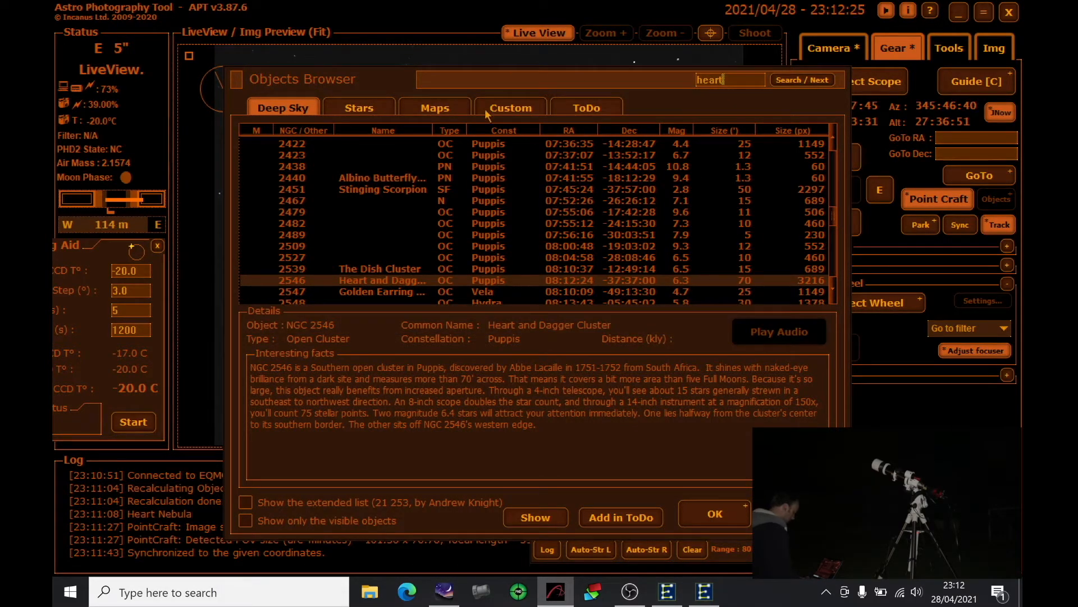
- Compare the custom, deep sky and star lists in the Objects Browser
click(508, 111)
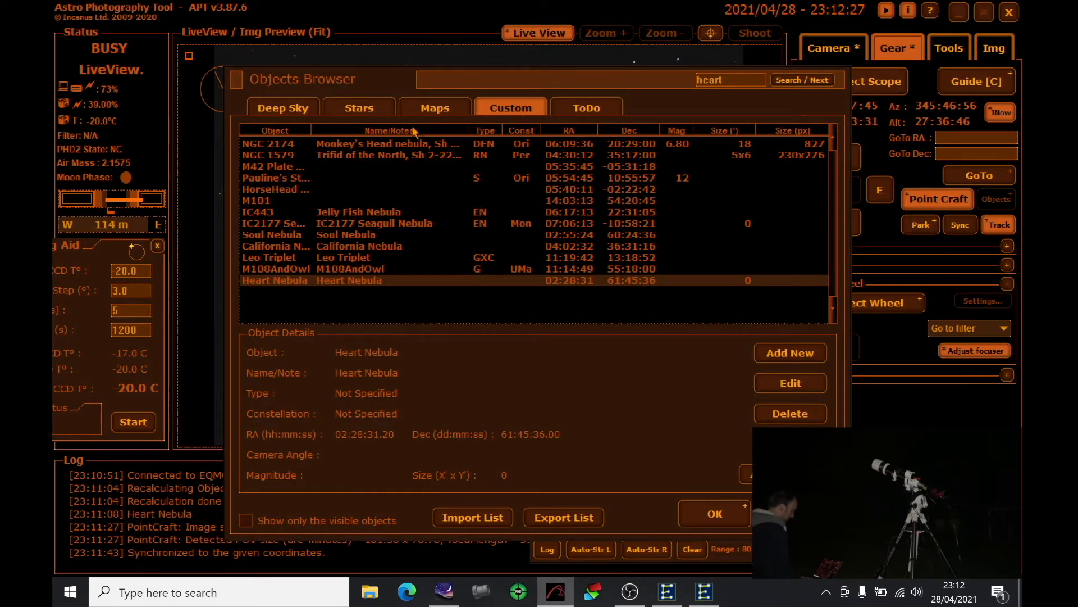
click(265, 108)
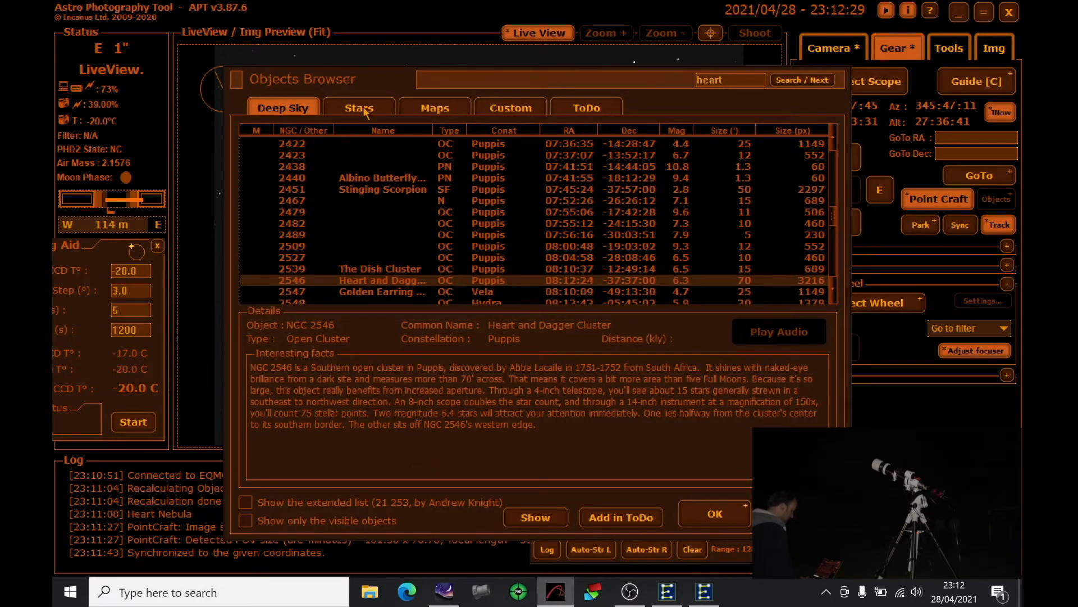
scroll(301, 169, down, 5)
scroll(301, 169, up, 10)
scroll(301, 168, up, 10)
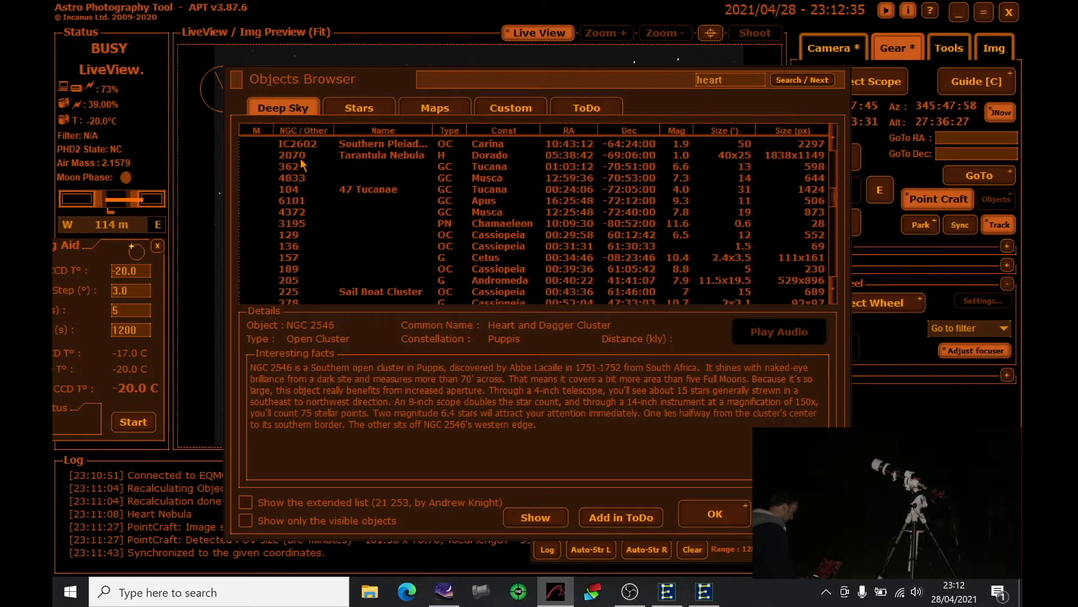
click(377, 109)
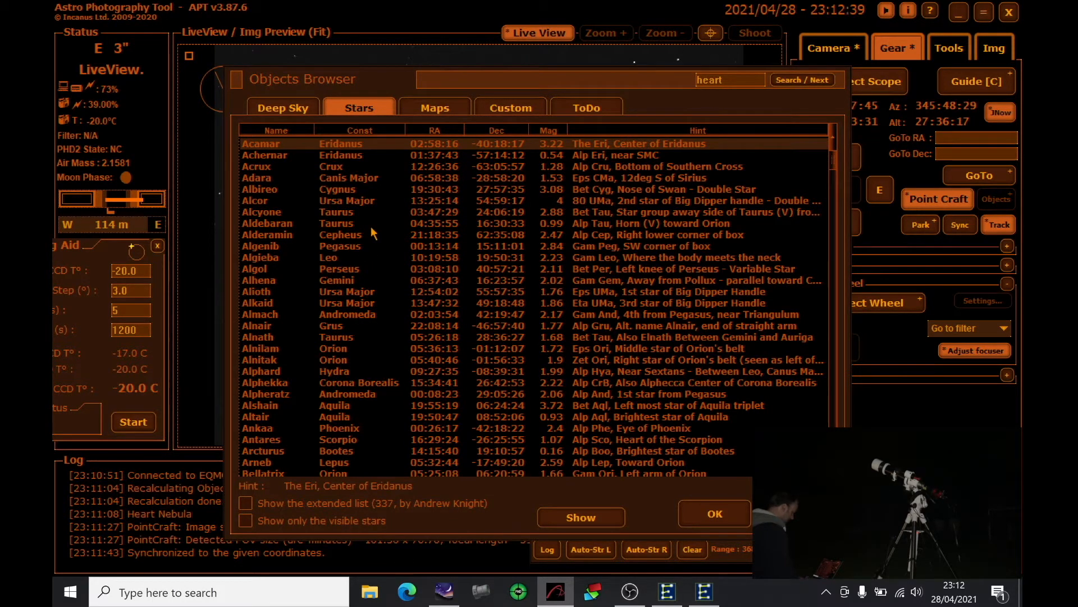
- Inspect the editable fields of the custom Heart Nebula entry and leave the Objects Browser without saving any changes
click(514, 112)
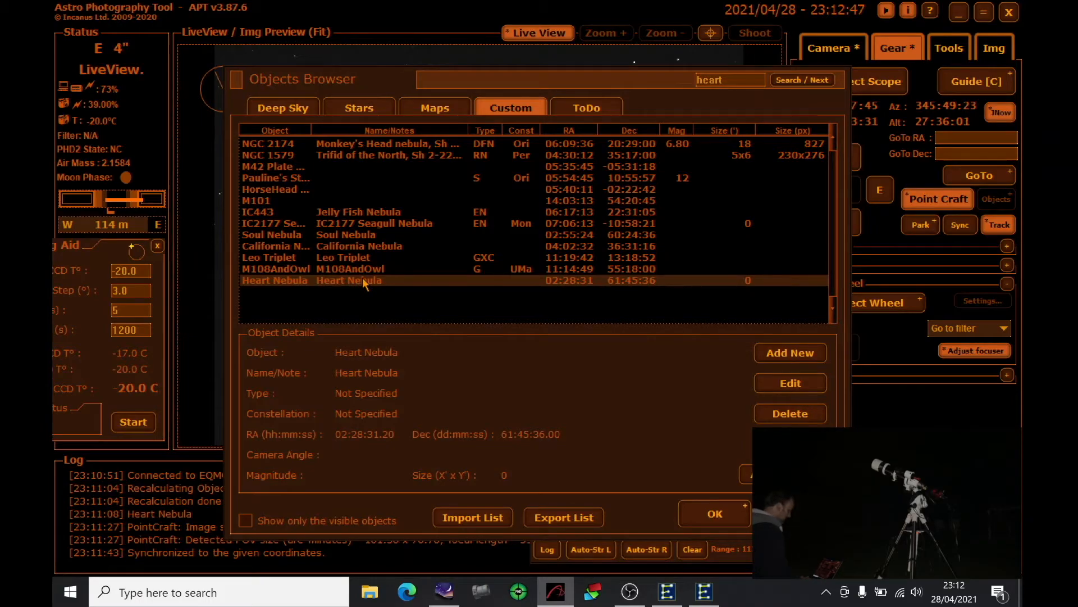
click(784, 384)
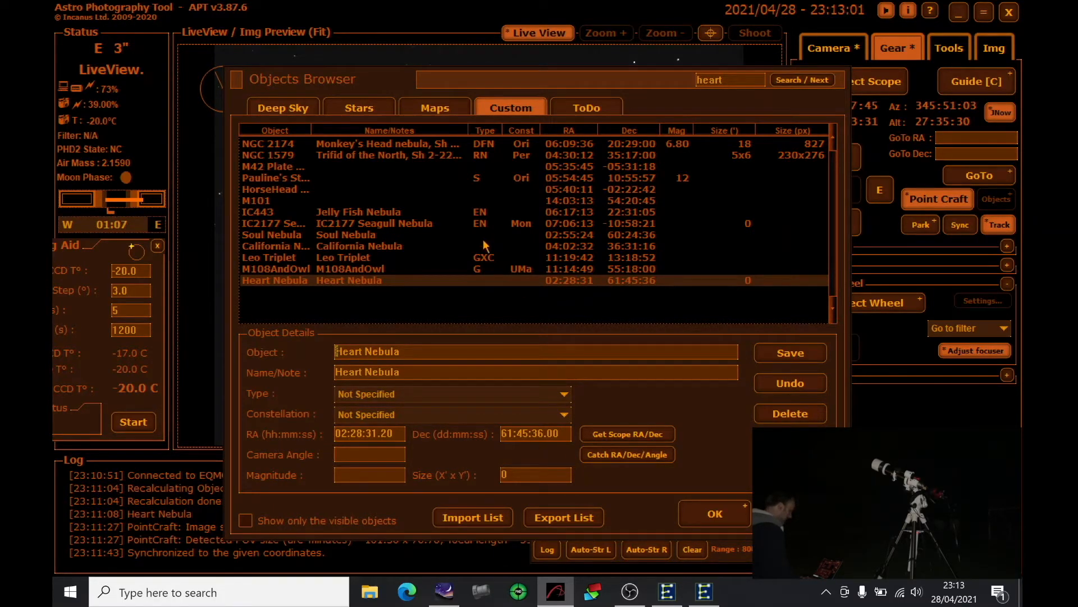
click(715, 512)
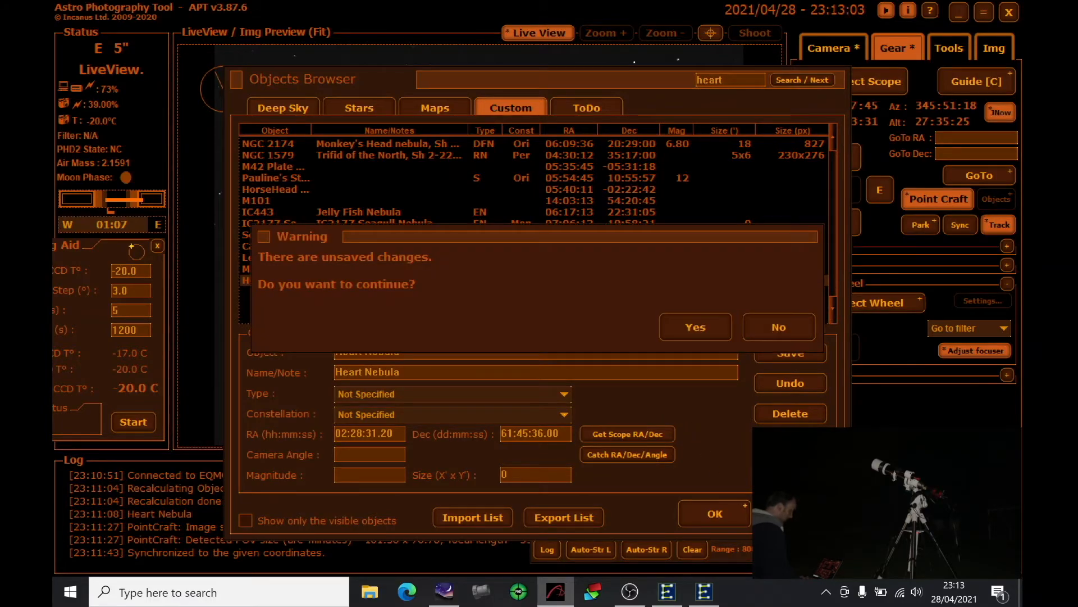
click(698, 329)
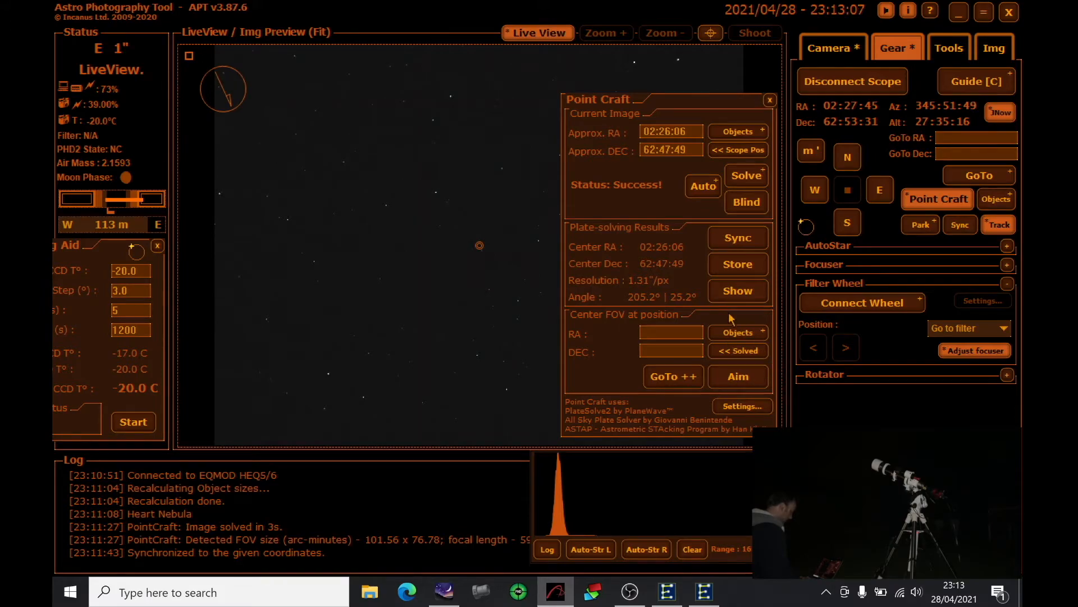
- Load the custom Heart Nebula as the field-of-view centre, slew to it with GoTo++ and close Point Craft
click(738, 334)
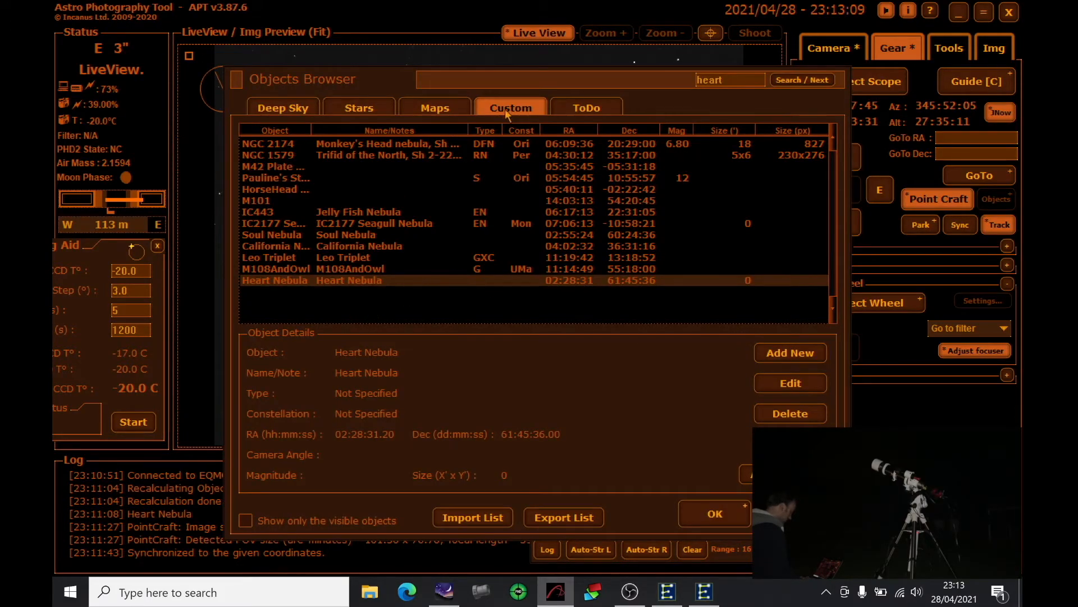
double_click(348, 280)
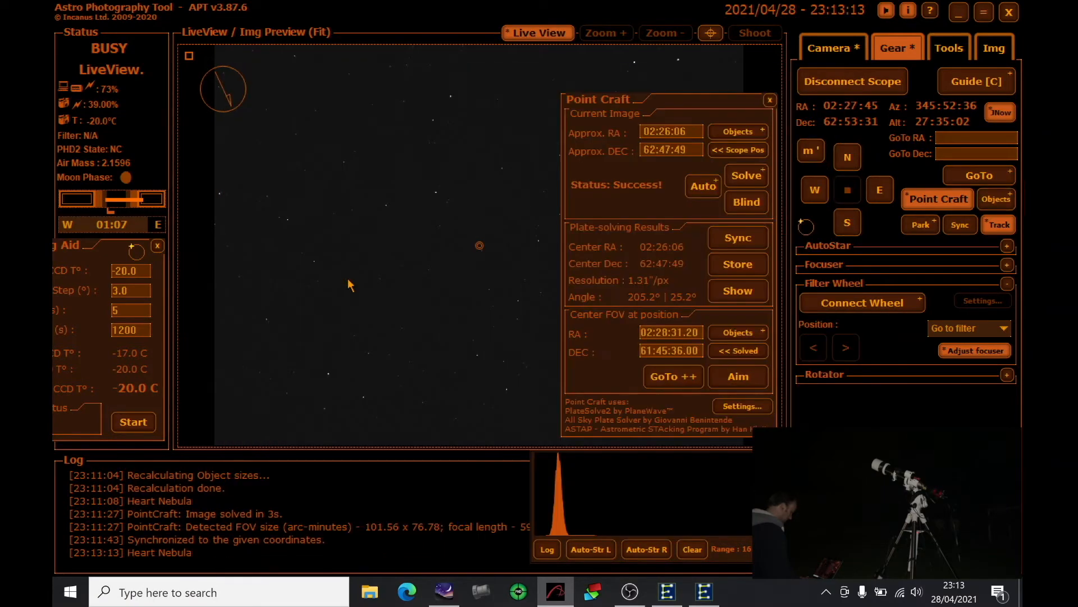
click(683, 379)
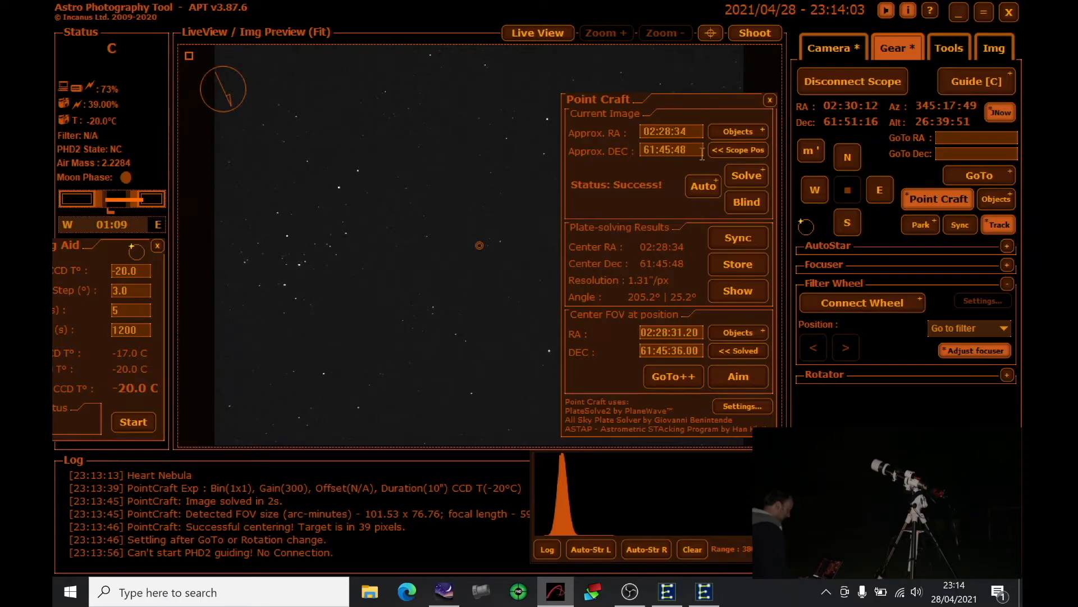
click(770, 100)
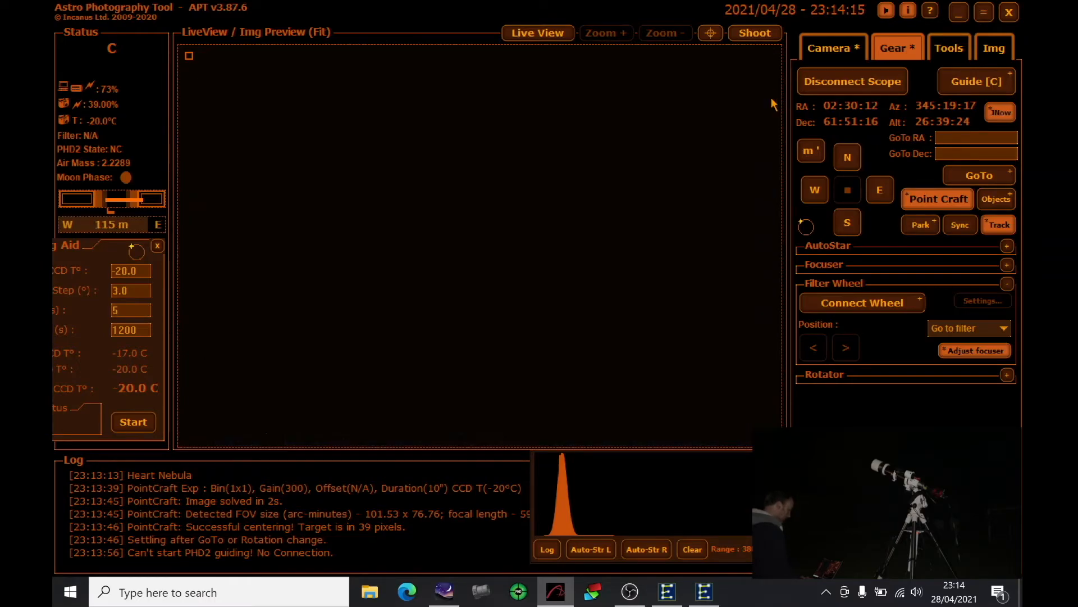